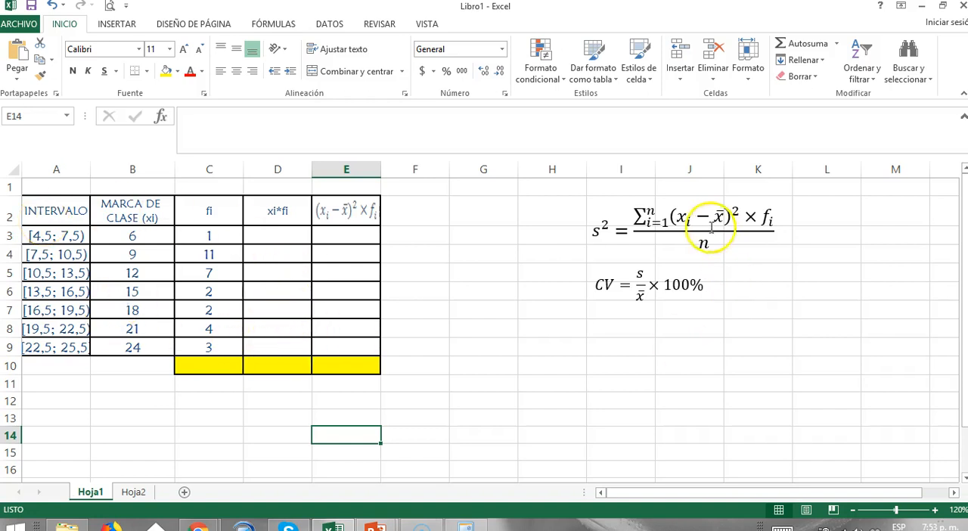
Label the variance formula by entering "Varanza" in cell H2.
left_click(556, 211)
type("Varanza")
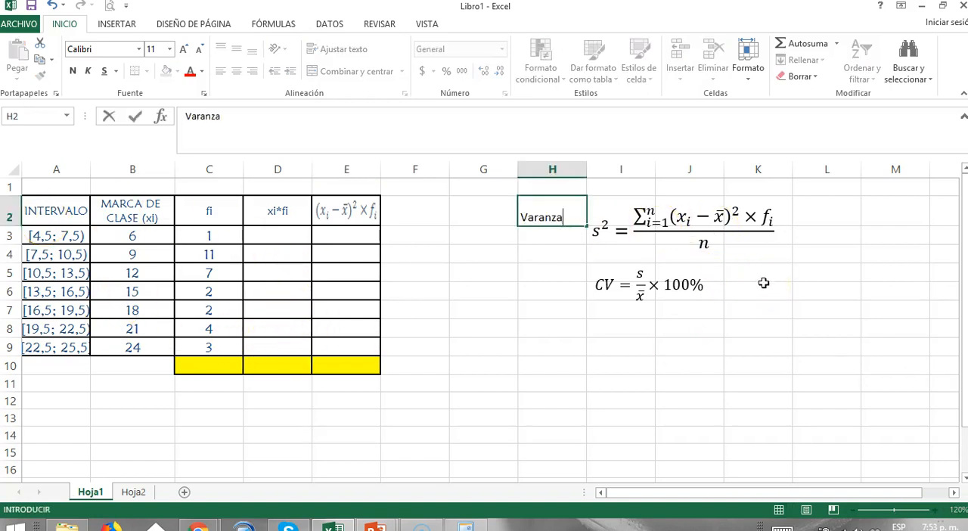
key("Return")
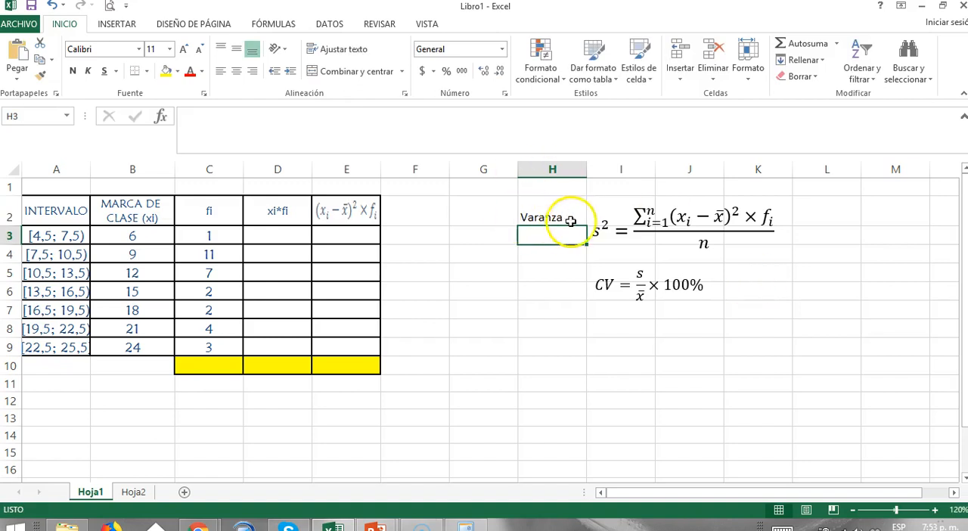
left_click(719, 218)
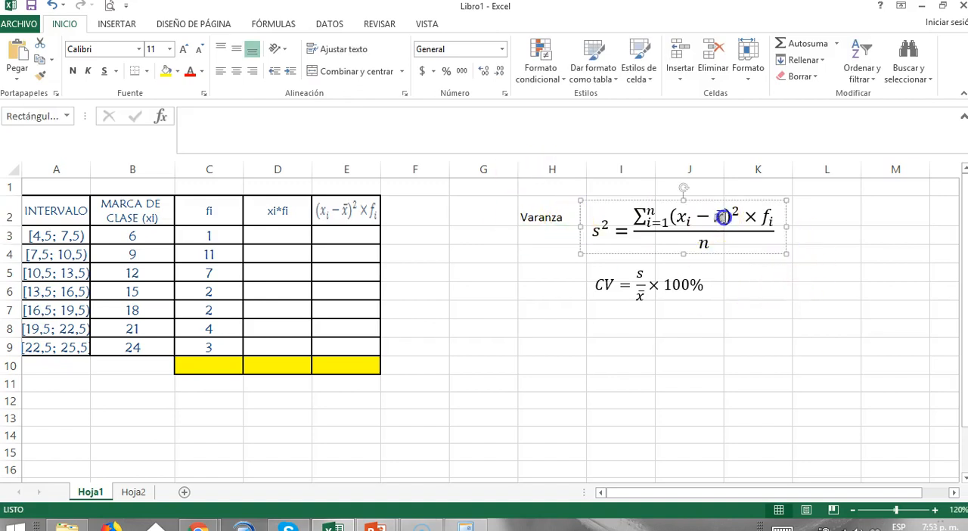
left_click(131, 349)
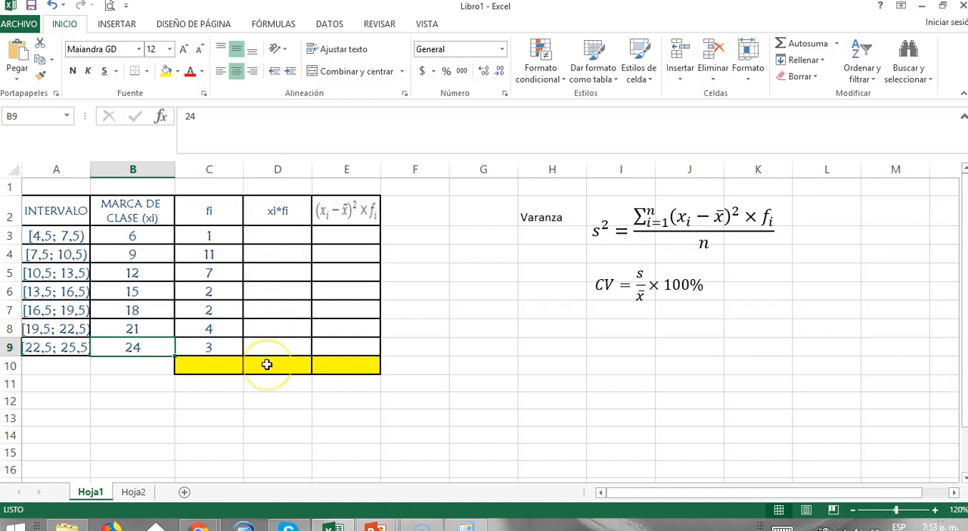
Calculate xi*fi in D3 as B3*C3 and copy the formula down through D9.
left_click(273, 237)
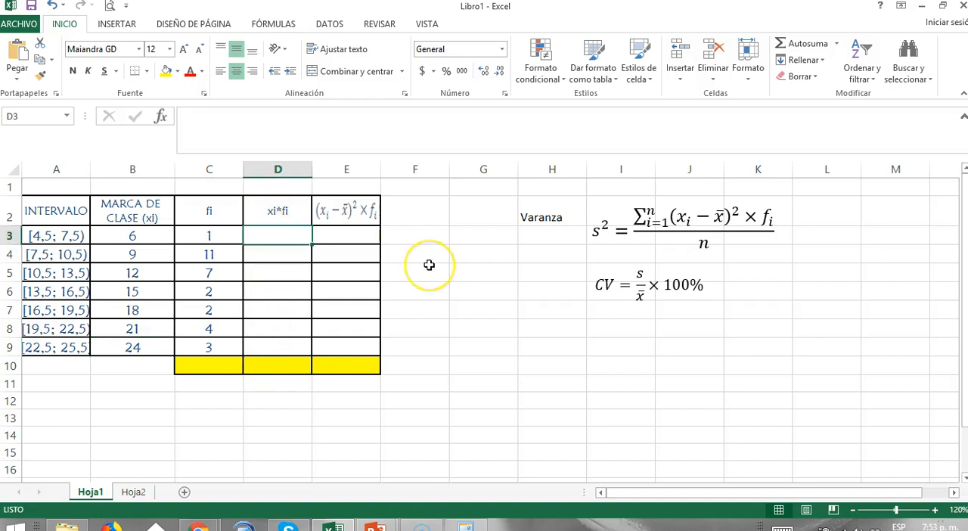
type("=")
key("Left")
key("Left")
type("*")
key("Left")
key("Return")
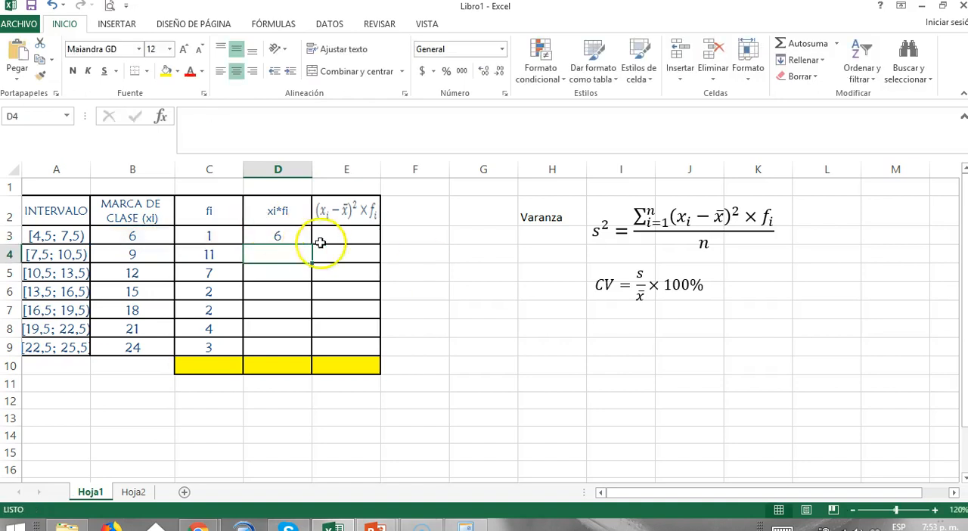
left_click(302, 238)
left_click_drag(313, 246, 305, 354)
Total the xi*fi column in D10 with AutoSum.
left_click(266, 367)
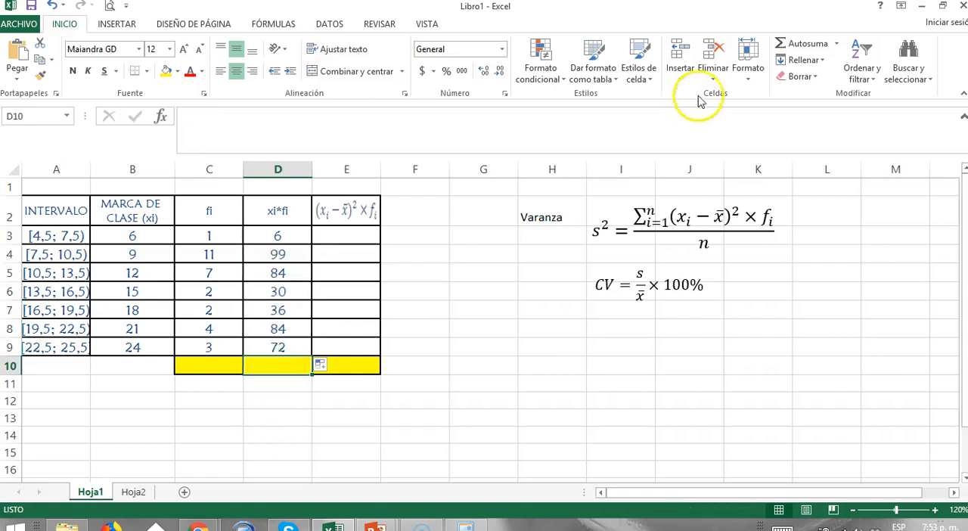
left_click(800, 43)
key("Return")
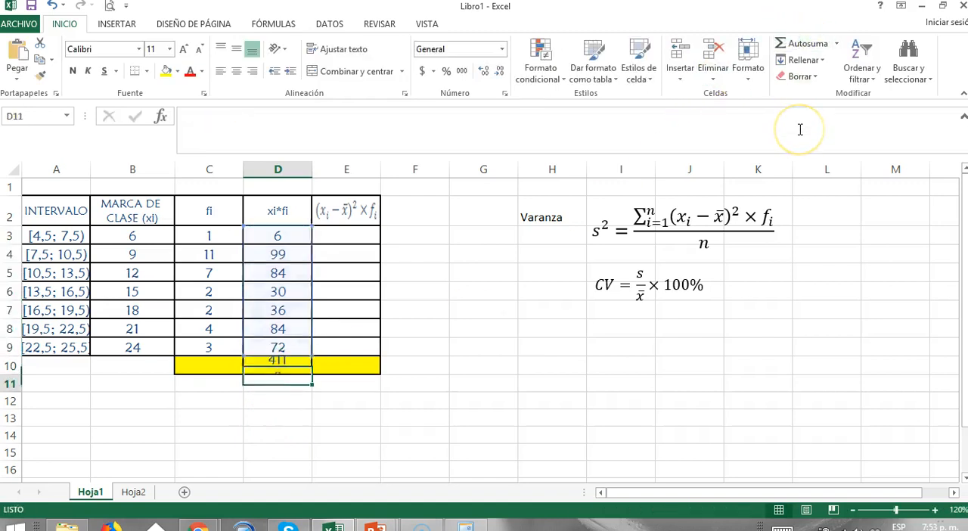
Sum the fi frequencies C3:C9 into cell C10 with AutoSum.
key("Up")
key("Left")
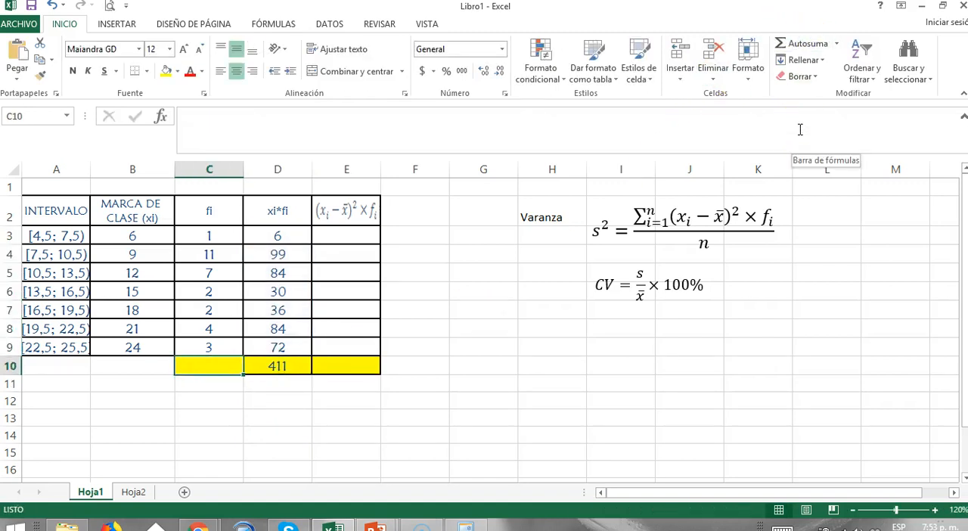
left_click_drag(210, 234, 214, 349)
left_click(824, 43)
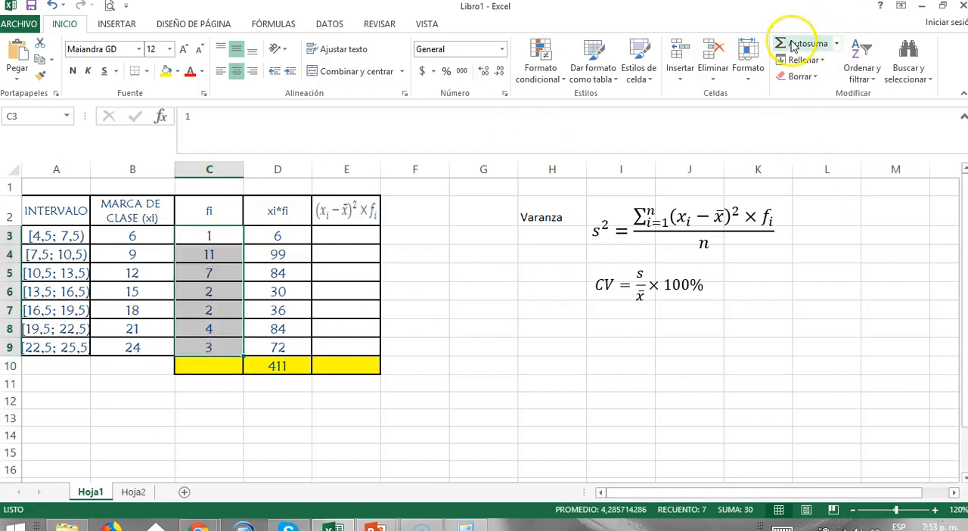
key("Return")
Enter the label "Media" in cell B12 below the table.
key("Down")
key("Down")
key("Down")
key("Down")
key("Down")
key("Down")
key("Down")
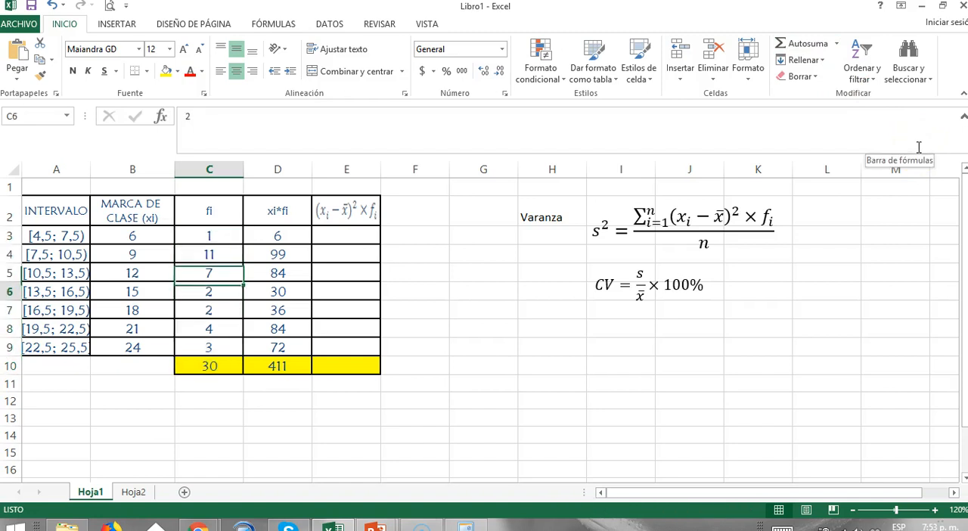
key("Down")
key("Left")
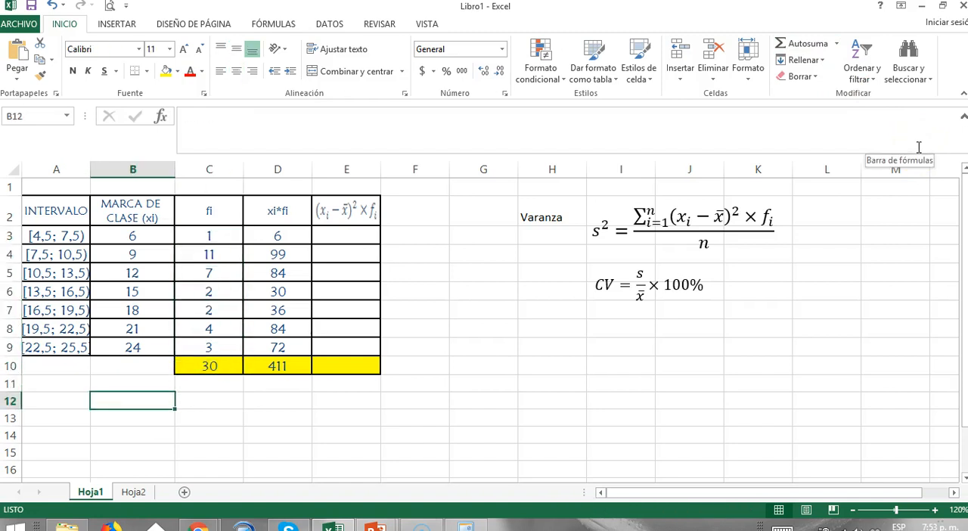
left_click(723, 217)
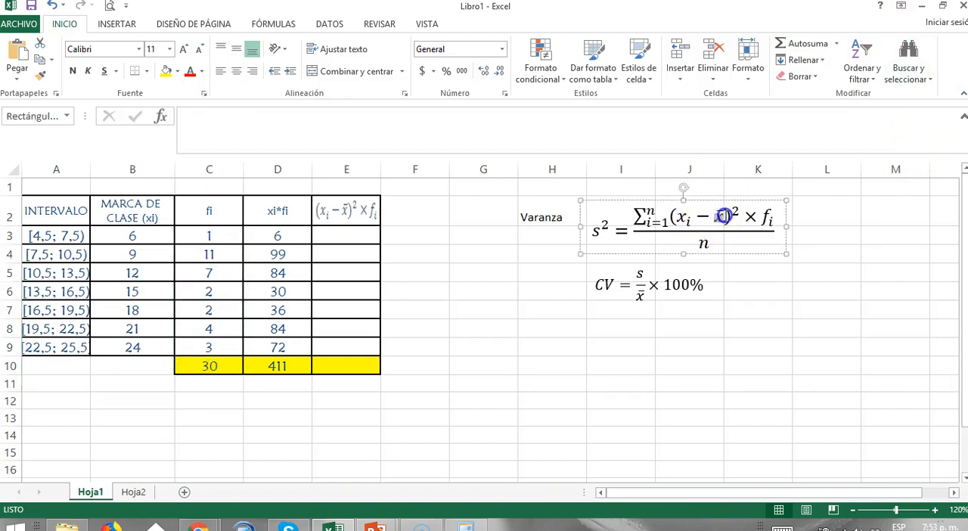
left_click(138, 402)
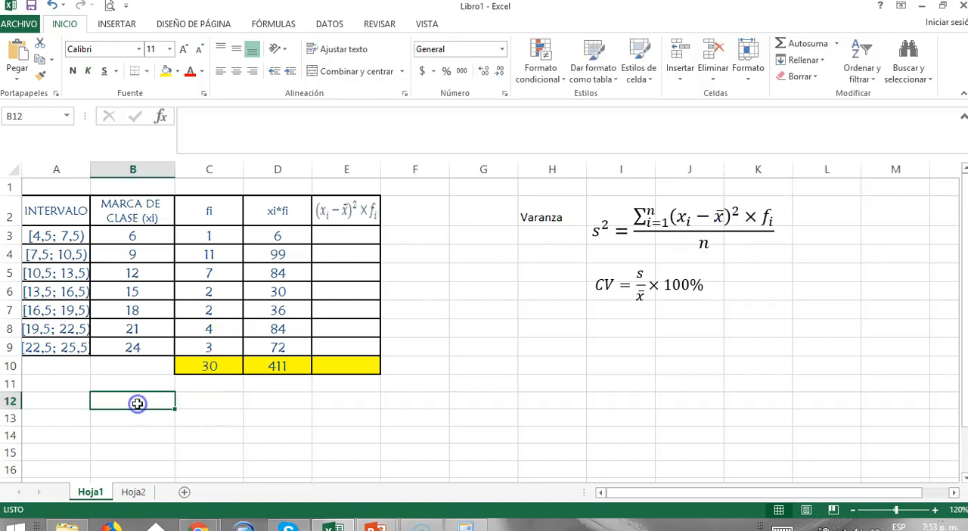
type("Media")
key("Tab")
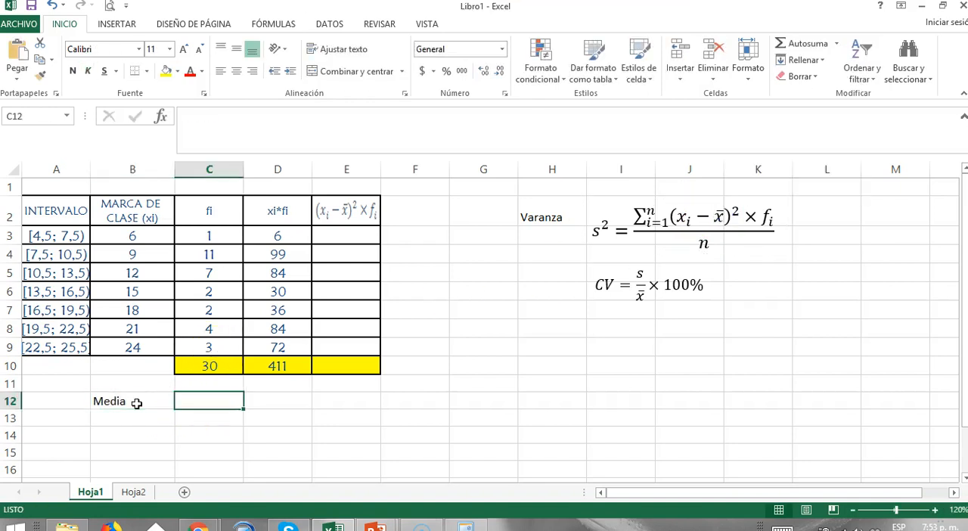
Calculate the mean in C12 by dividing the xi*fi total in D10 by the frequency total in C10.
type("=")
key("Up")
key("Up")
key("Right")
type("/")
key("Up")
key("Up")
key("Return")
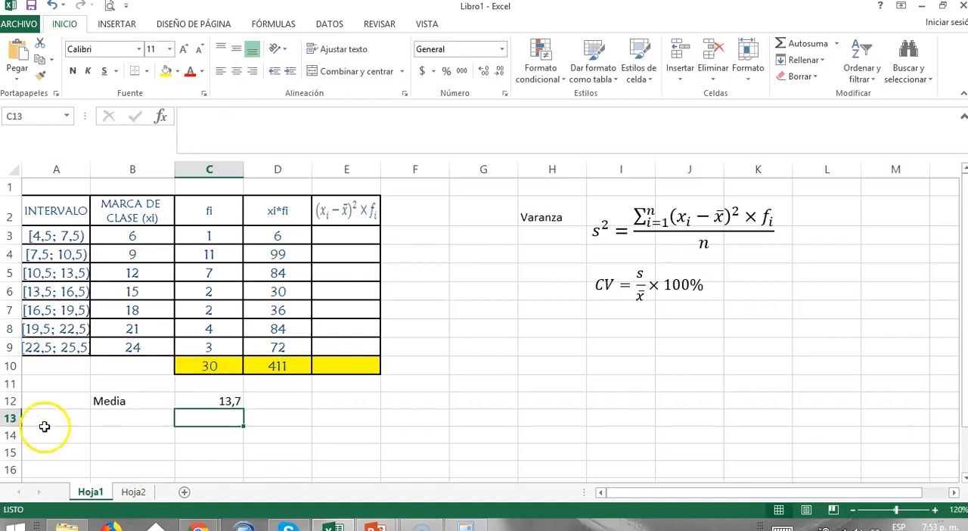
Widen column E to give the squared-deviation column more room.
left_click(137, 417)
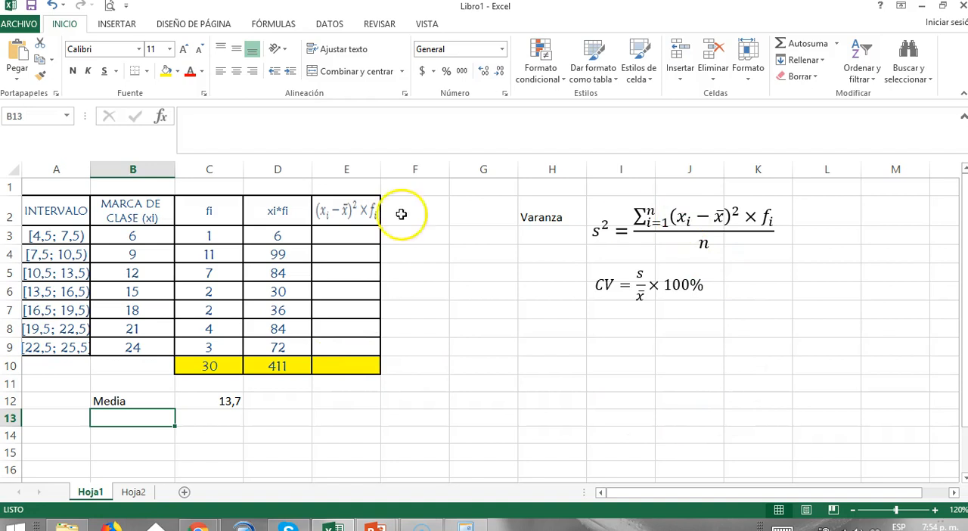
left_click(357, 214)
left_click_drag(381, 169, 415, 169)
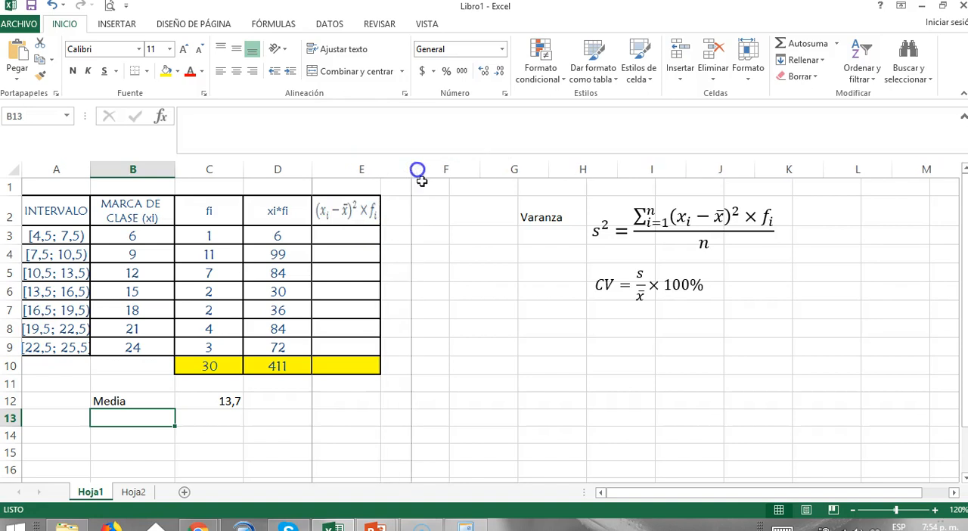
Enter the formula =POTENCIA(B3-$C$12;2)*C3 in E3, keeping the mean as an absolute reference.
left_click(355, 237)
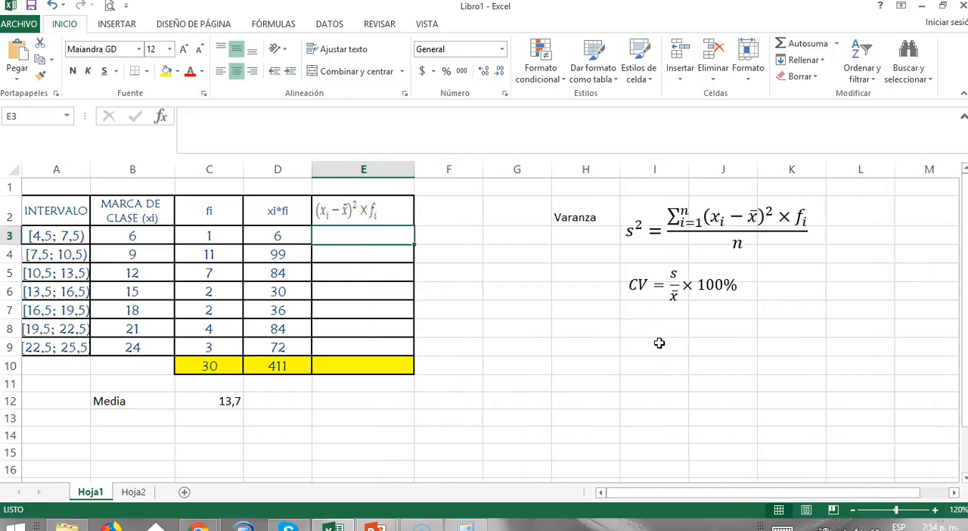
type("=")
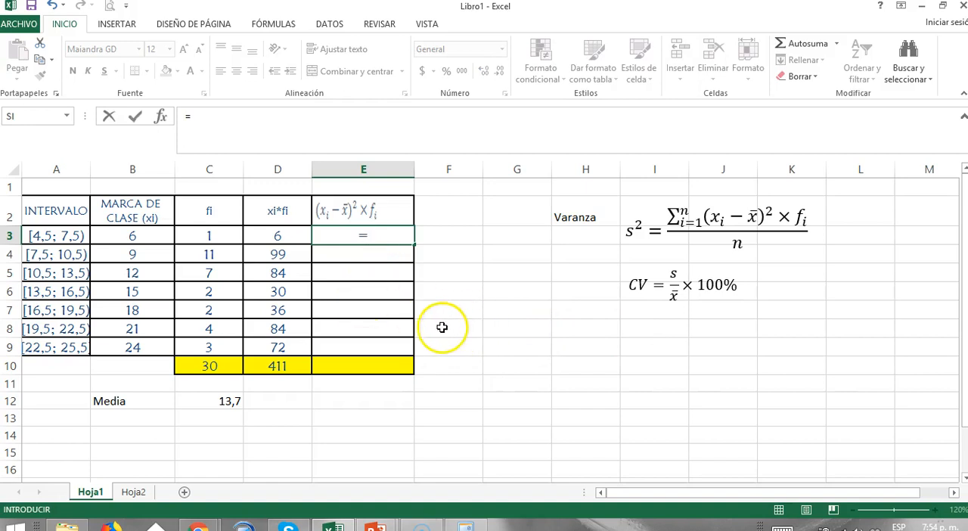
type("poten")
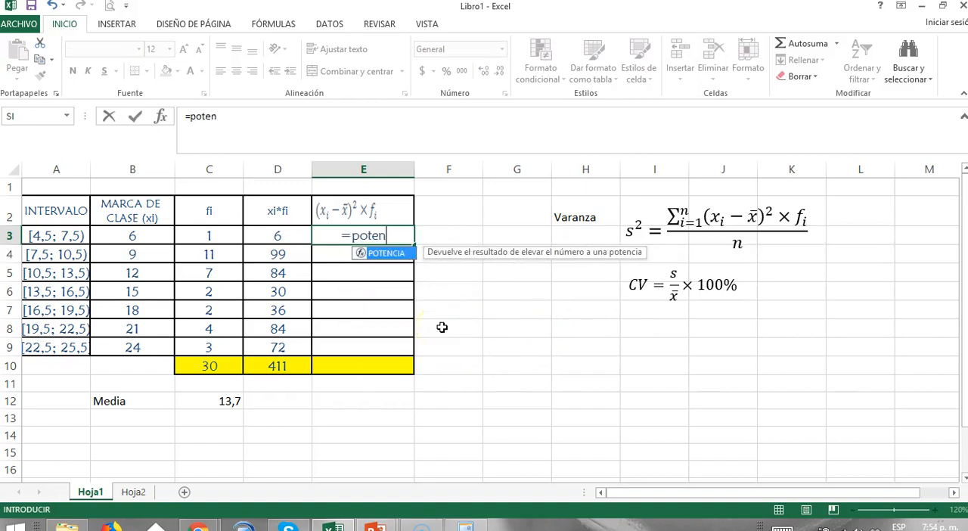
double_click(387, 252)
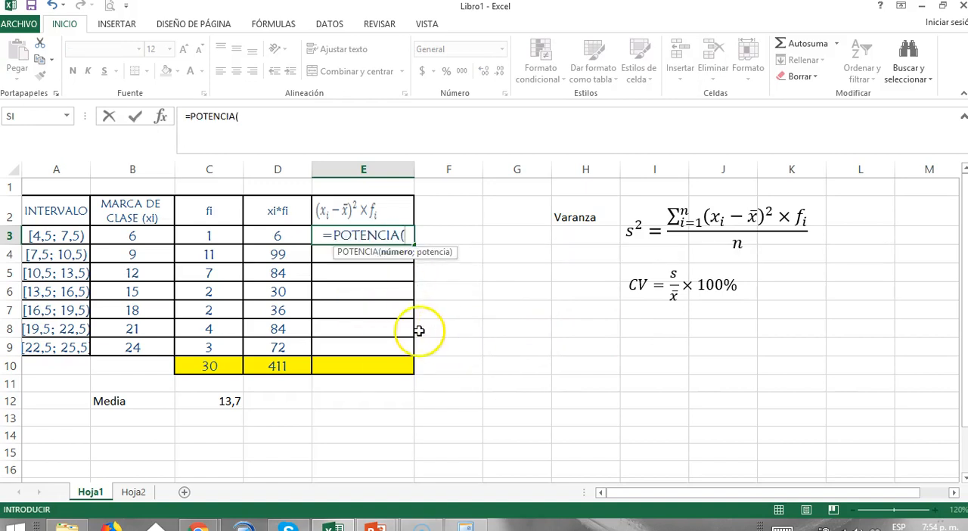
left_click(324, 218)
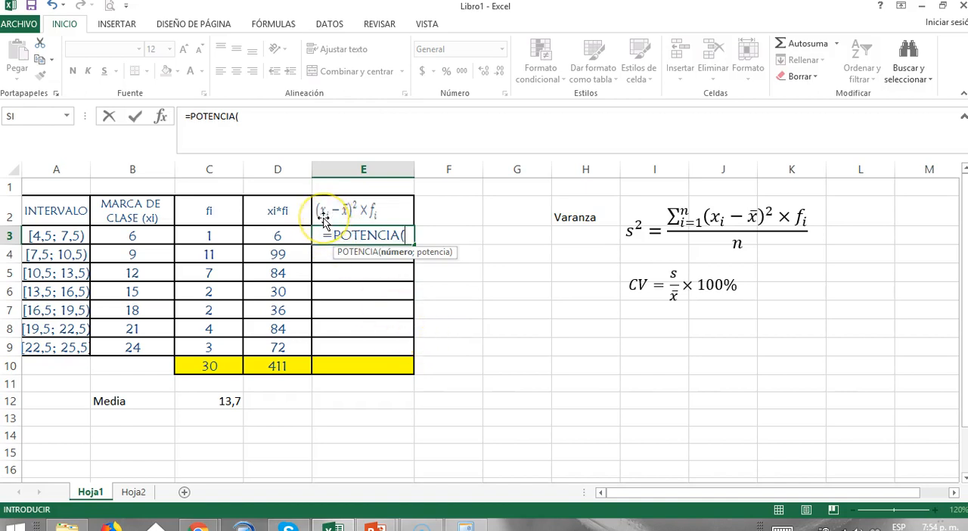
left_click(132, 235)
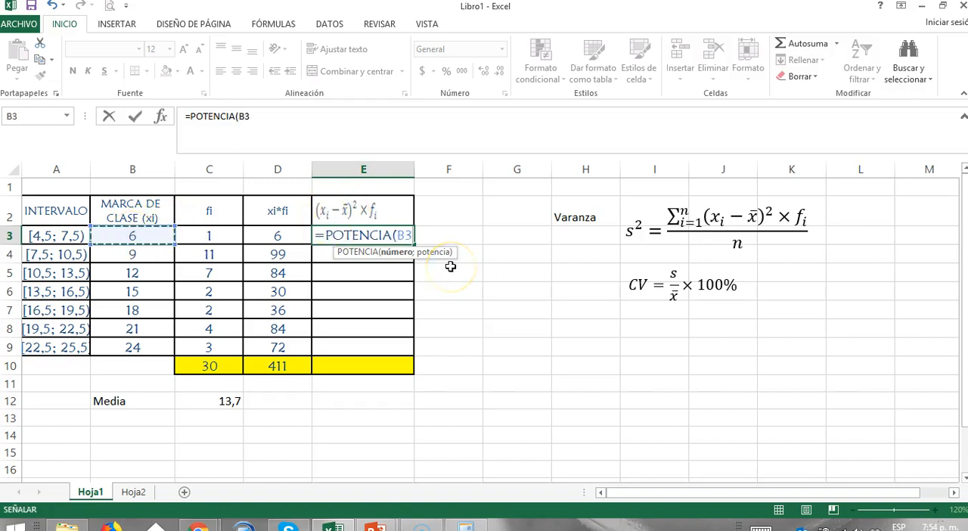
type("-")
left_click(212, 401)
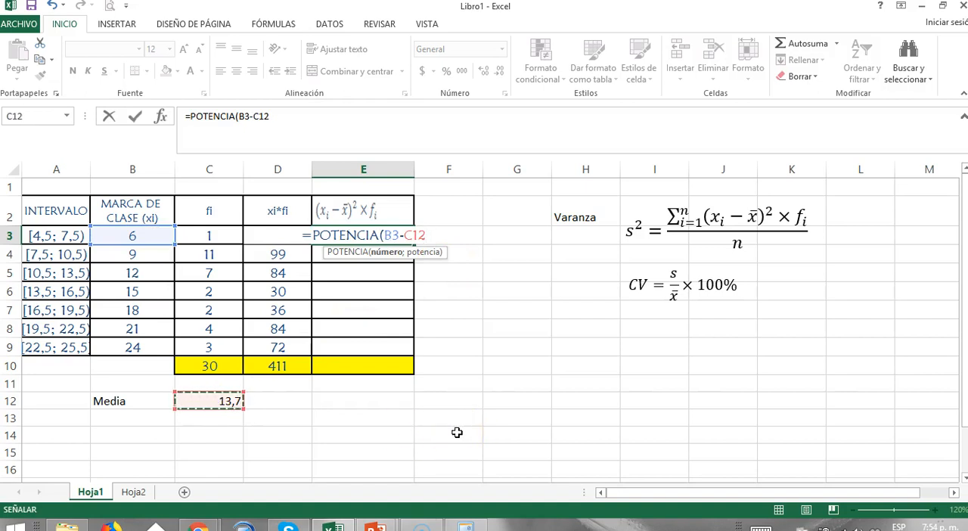
key("F4")
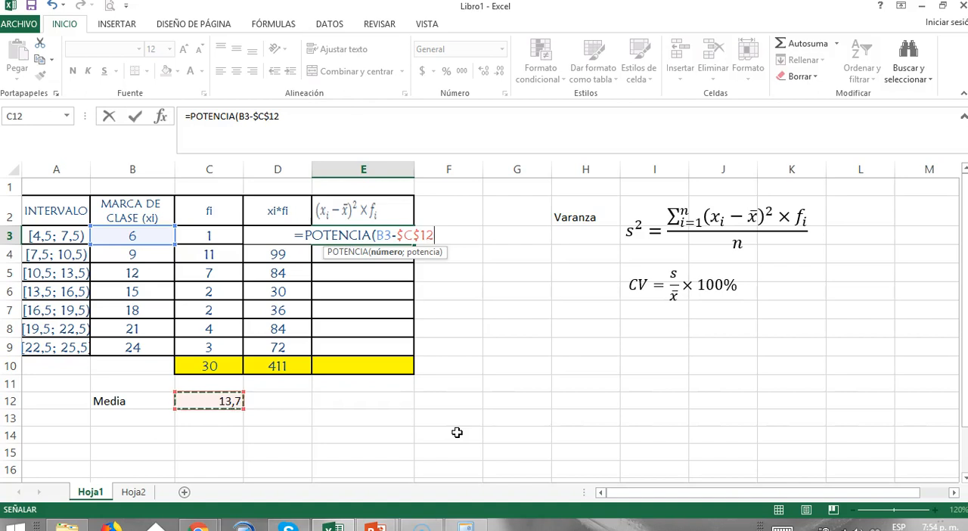
type(";")
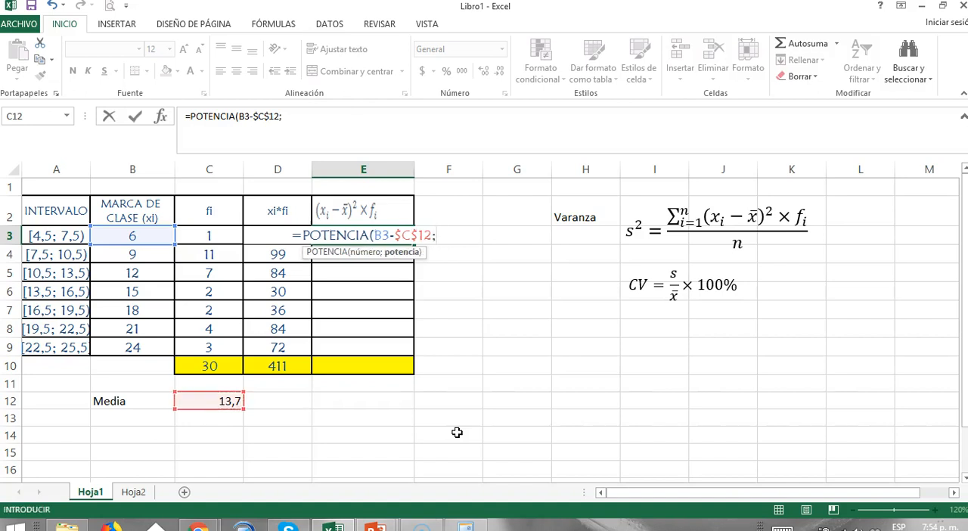
type("2")
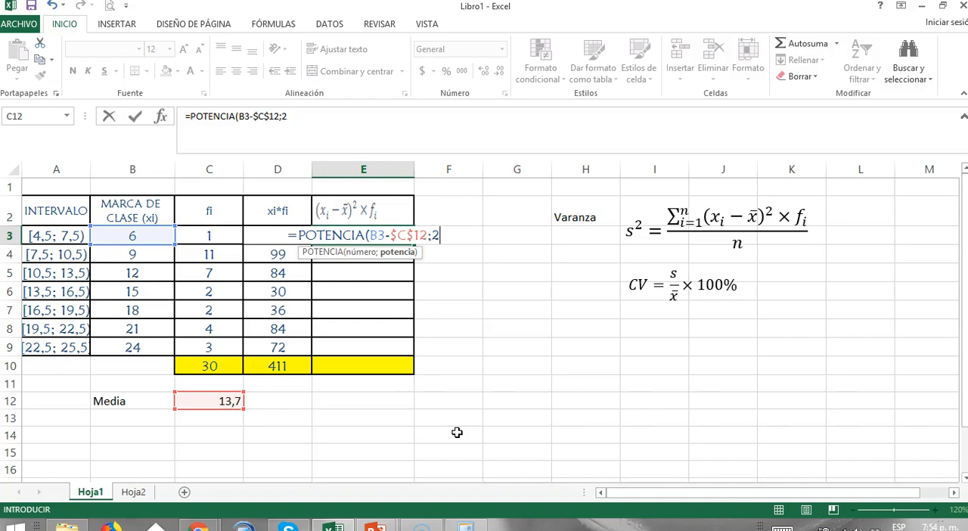
type(")")
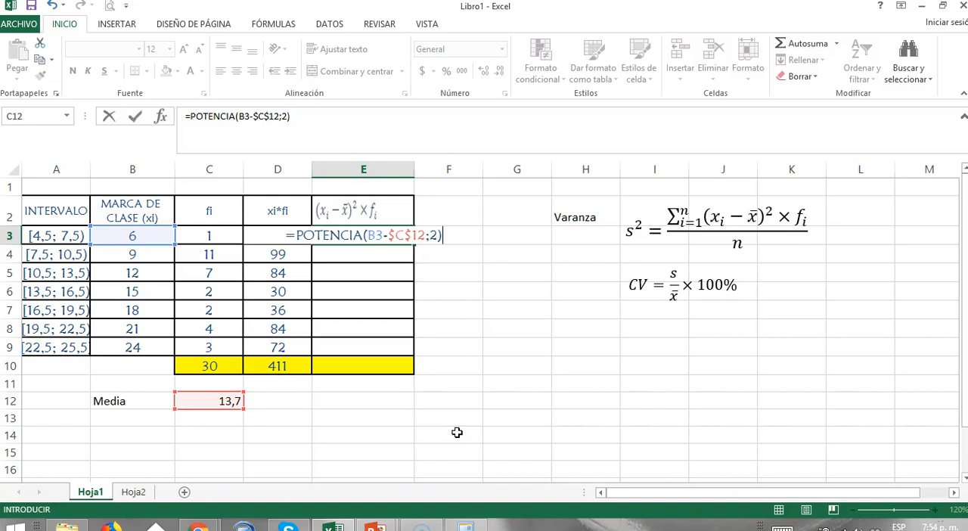
type("*")
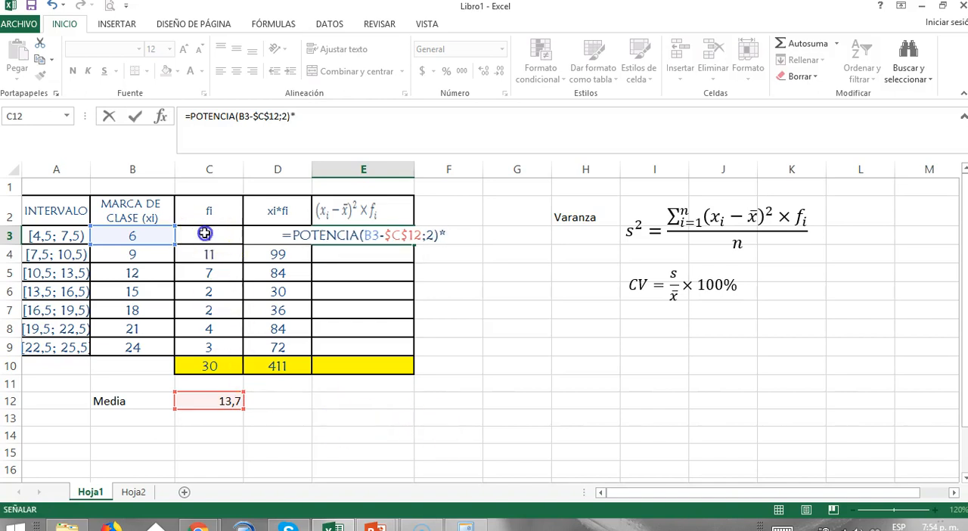
left_click(203, 233)
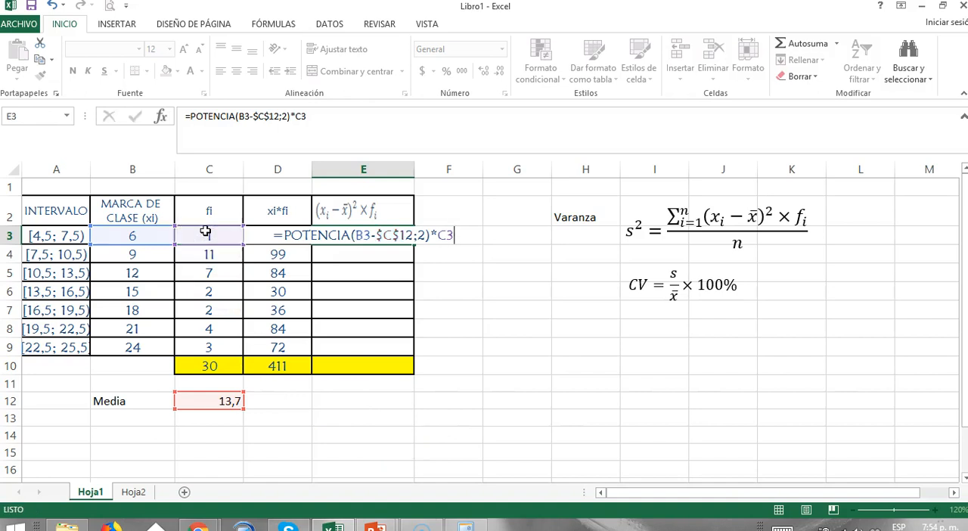
key("Return")
Copy the E3 formula down through E9 and inspect the cell references of the copy in E6.
left_click(400, 235)
left_click_drag(414, 245, 411, 350)
left_click(451, 310)
left_click(363, 292)
double_click(363, 292)
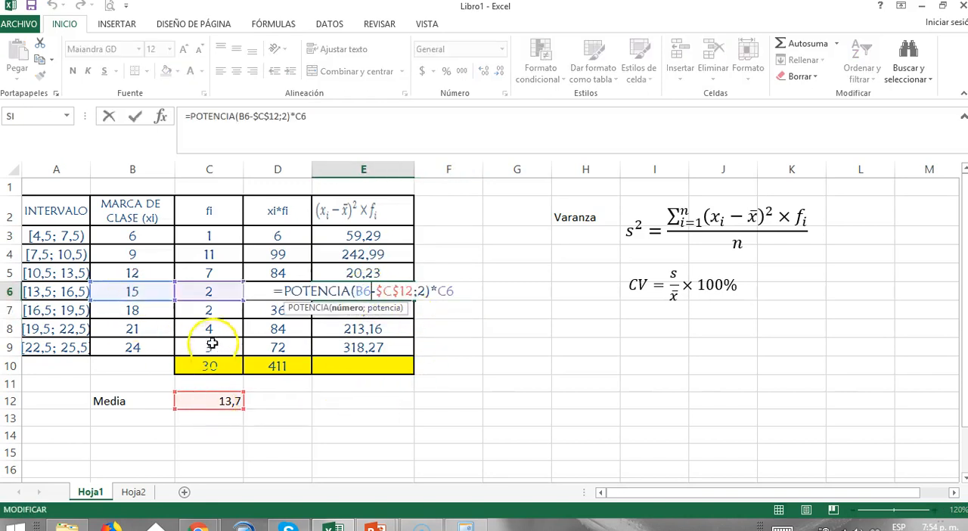
key("Escape")
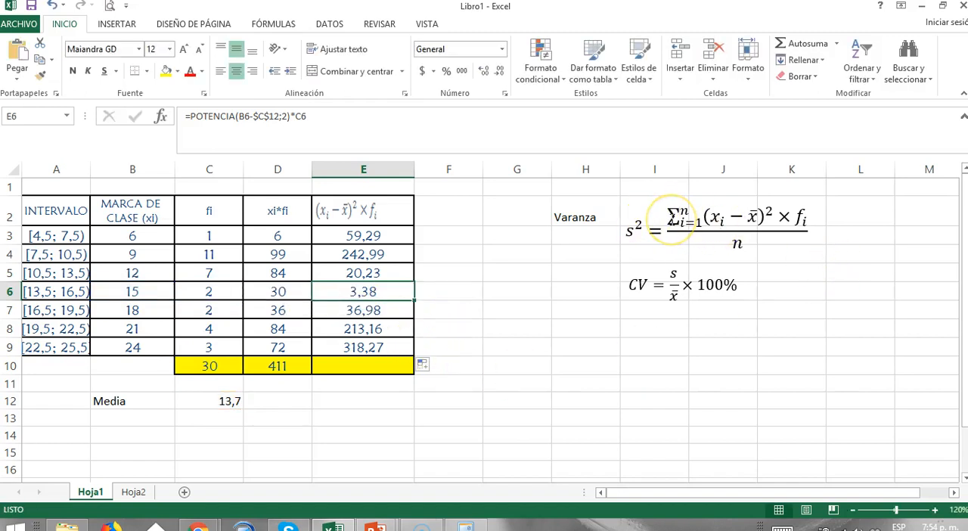
Total the squared-deviation values E3:E9 in E10 with AutoSum.
left_click(368, 365)
left_click(800, 43)
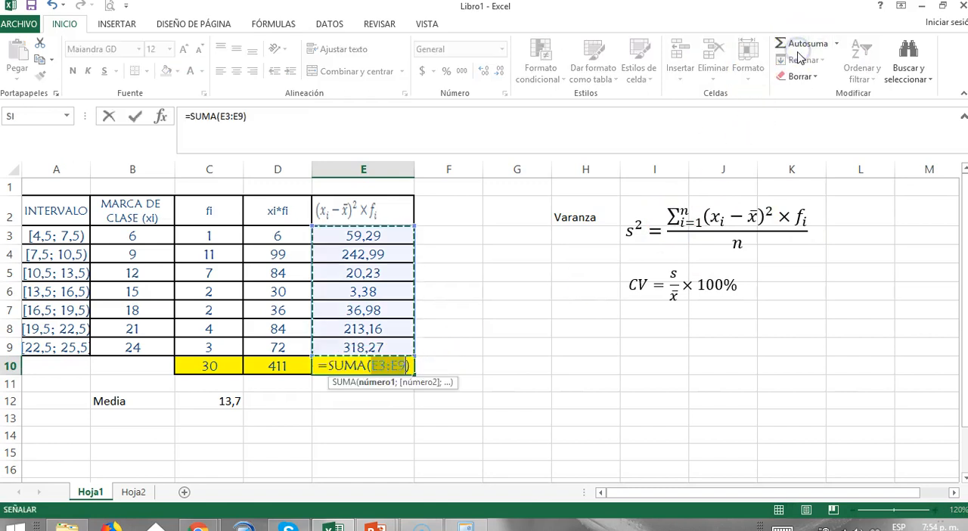
key("Return")
key("Down")
key("Down")
key("Down")
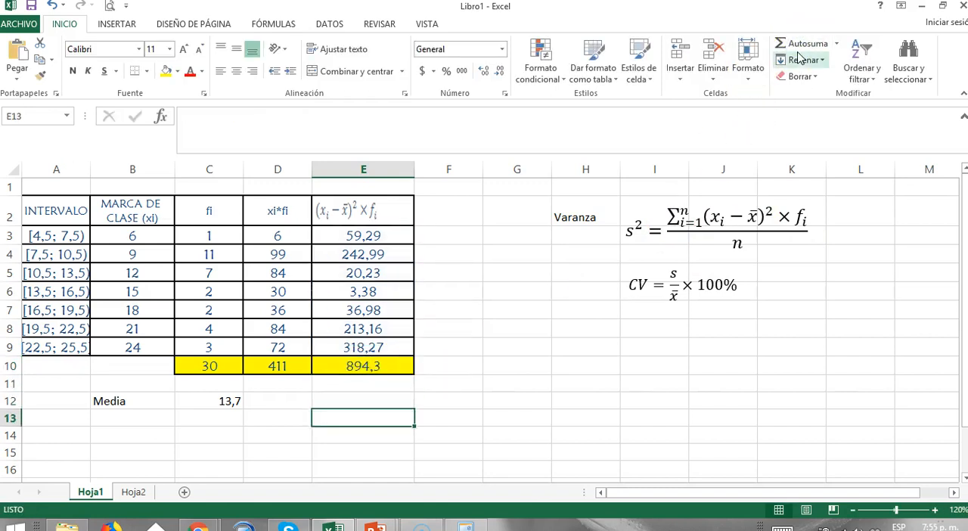
Label cell B13 "Varianza" below the Media label.
key("Left")
key("Left")
key("Left")
key("Up")
type("V")
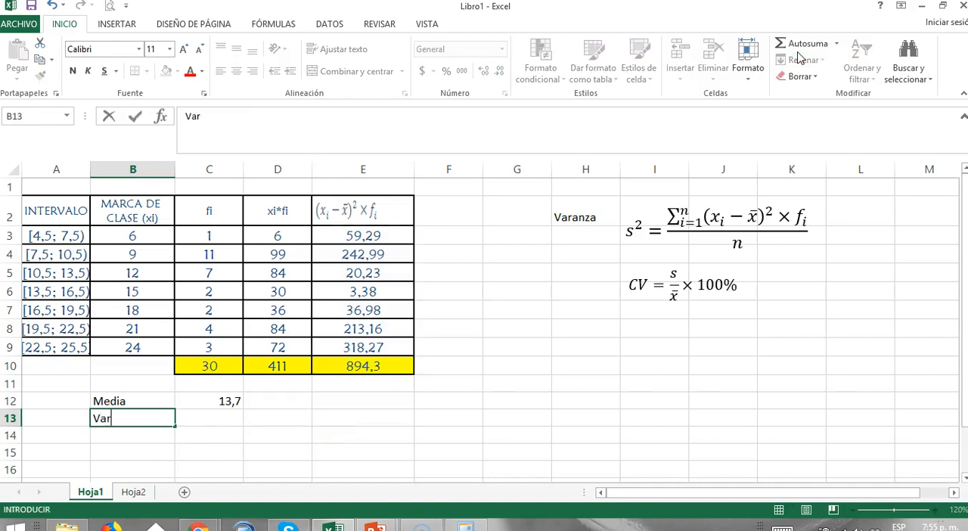
type("arianza")
Calculate the variance in C13 with the formula =E10/C10.
key("Right")
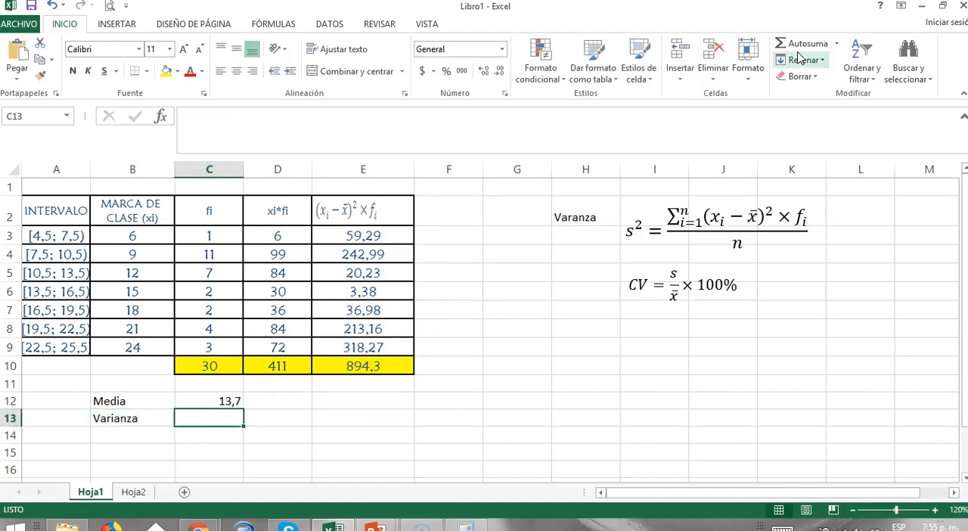
type("=")
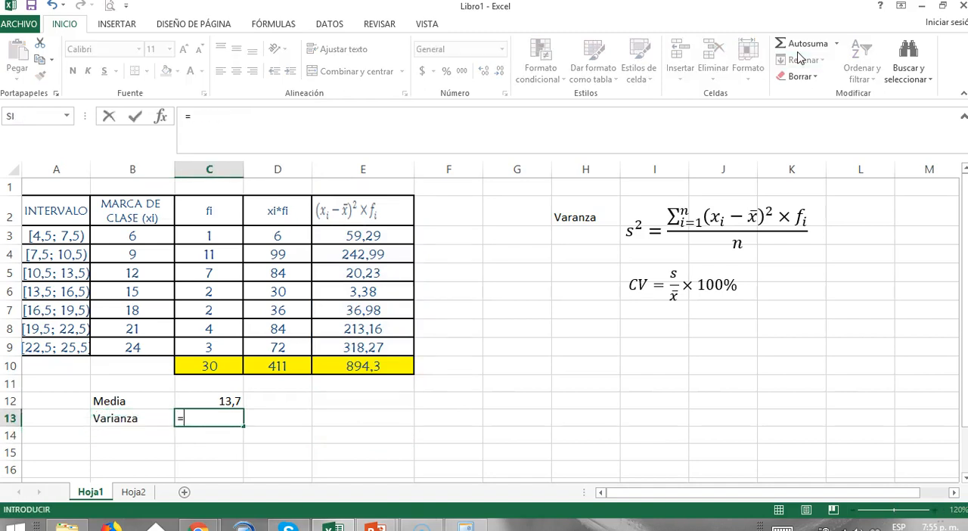
left_click(382, 366)
type("/")
left_click(200, 367)
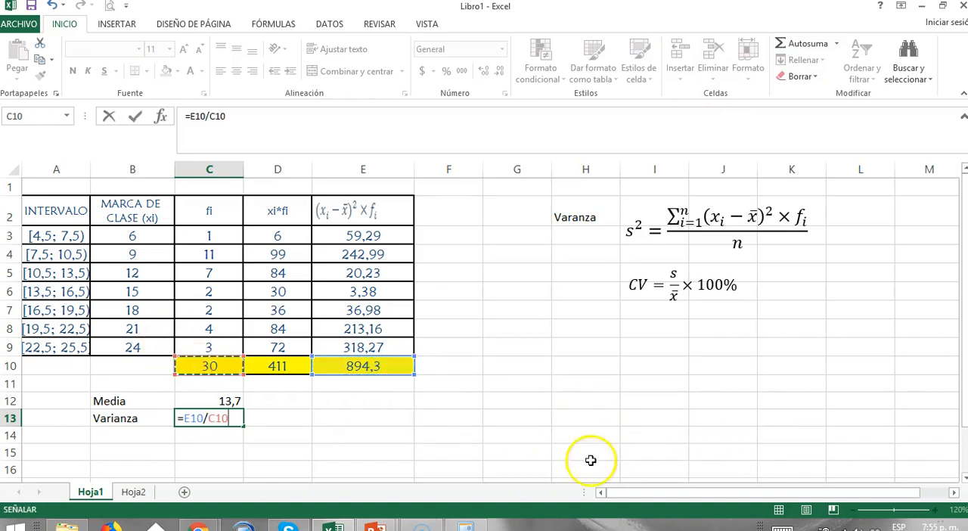
key("Return")
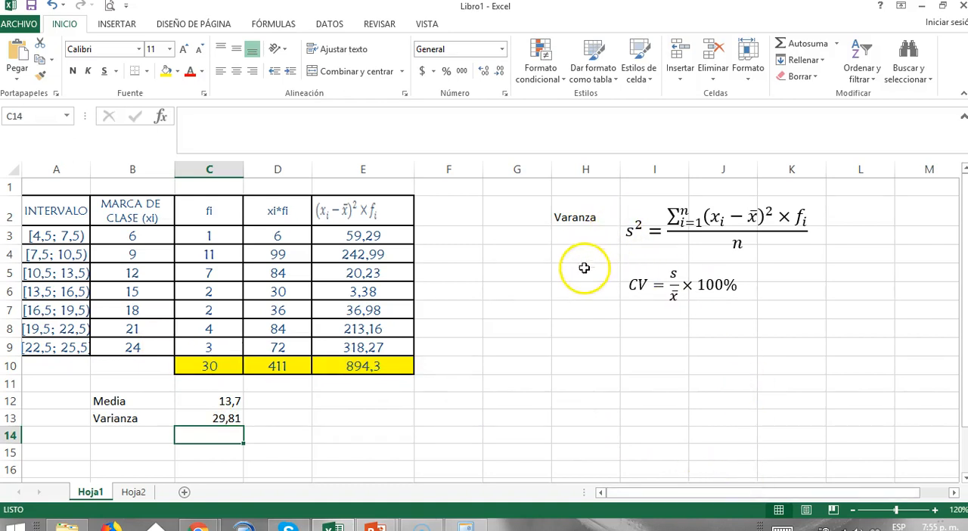
Merge and center A14:B14 and label the merged cell "Desviación típica o estándar".
left_click(144, 433)
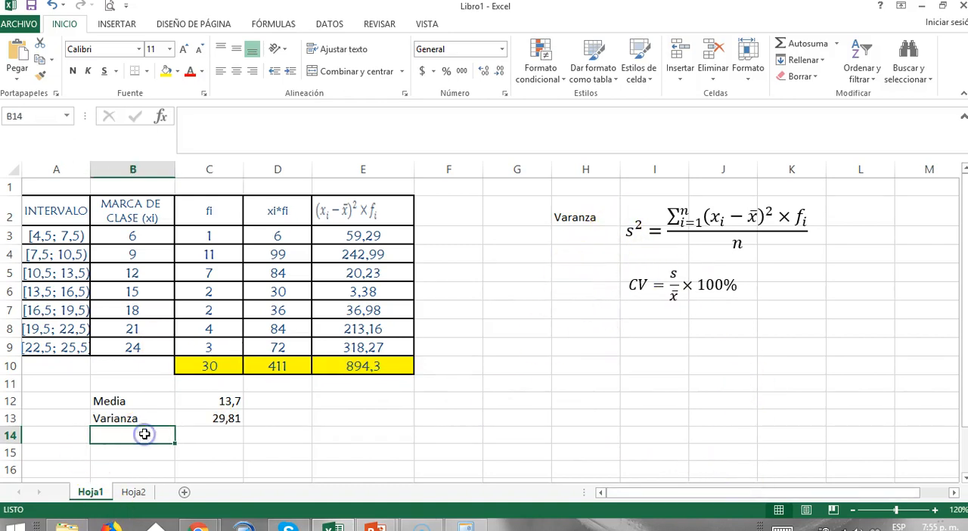
type("De")
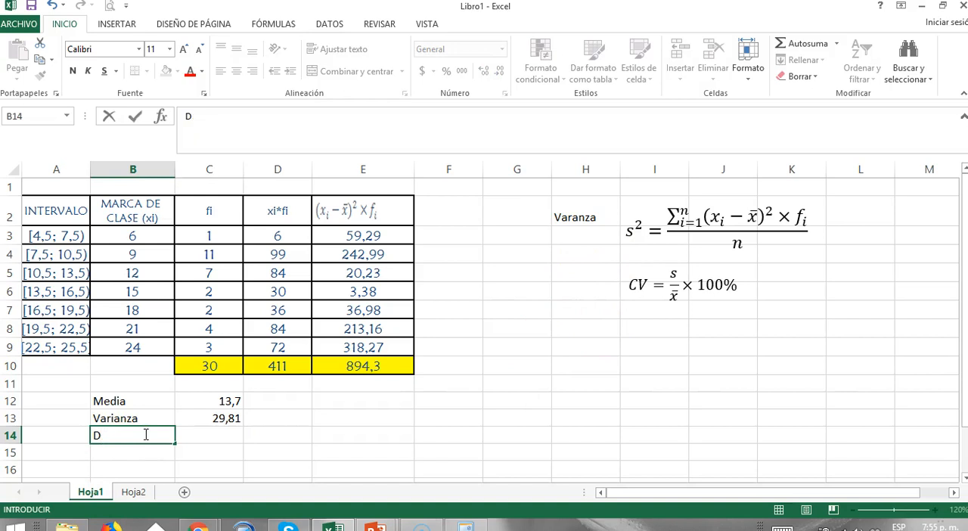
left_click_drag(56, 434, 143, 434)
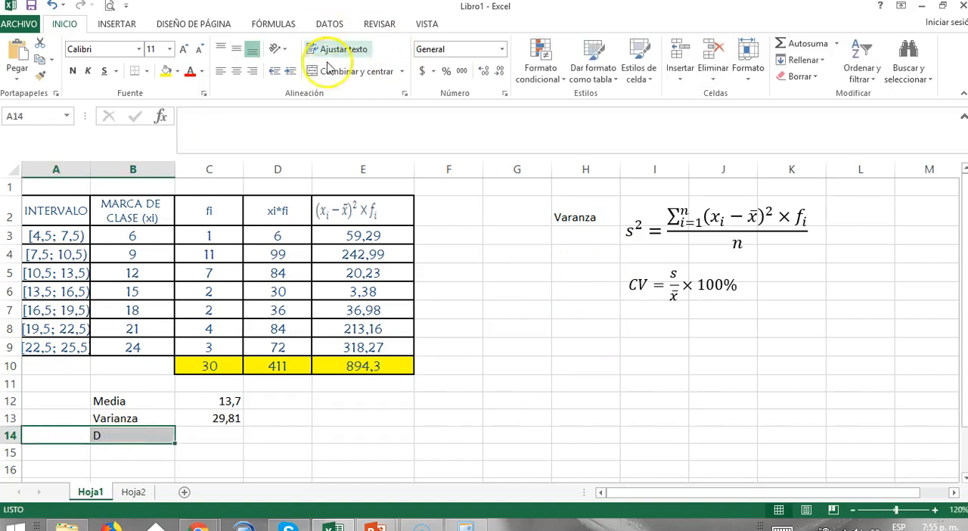
left_click(345, 73)
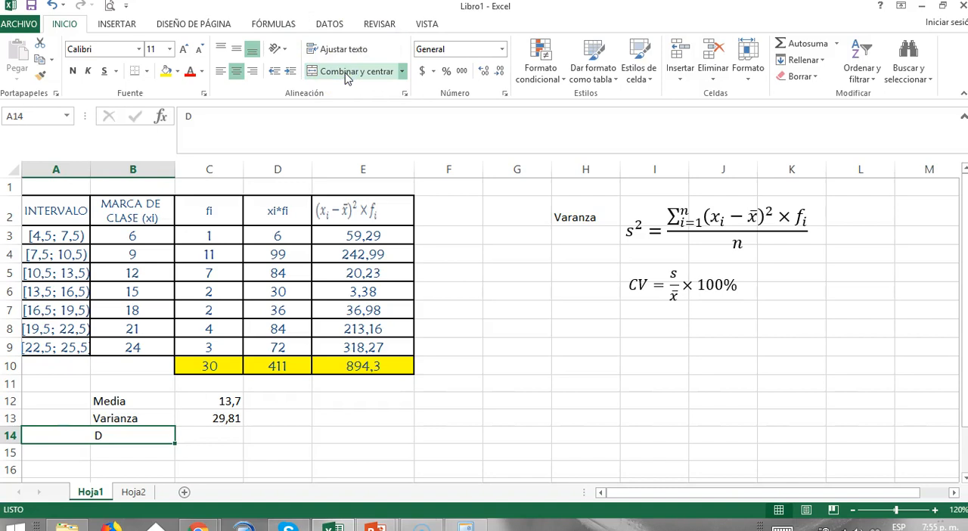
type("Desviación tip")
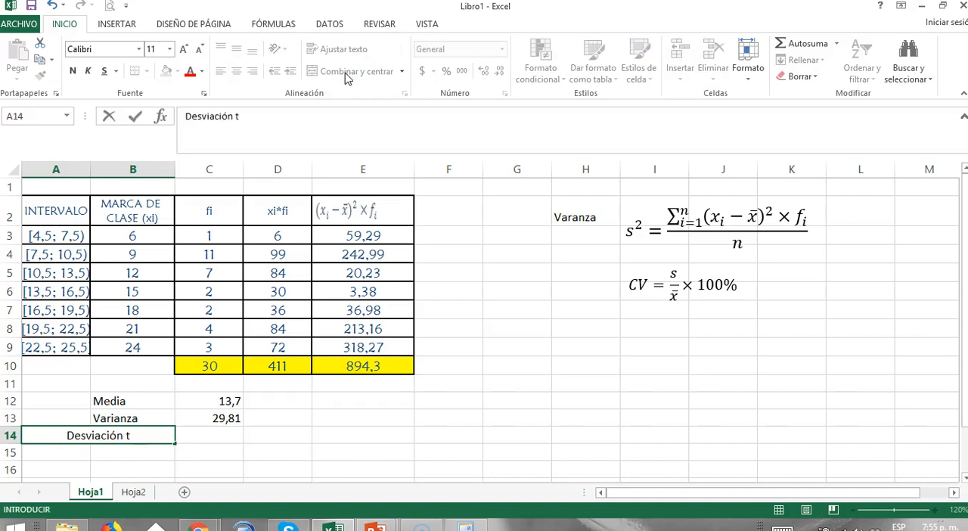
key("BackSpace")
key("BackSpace")
type("í")
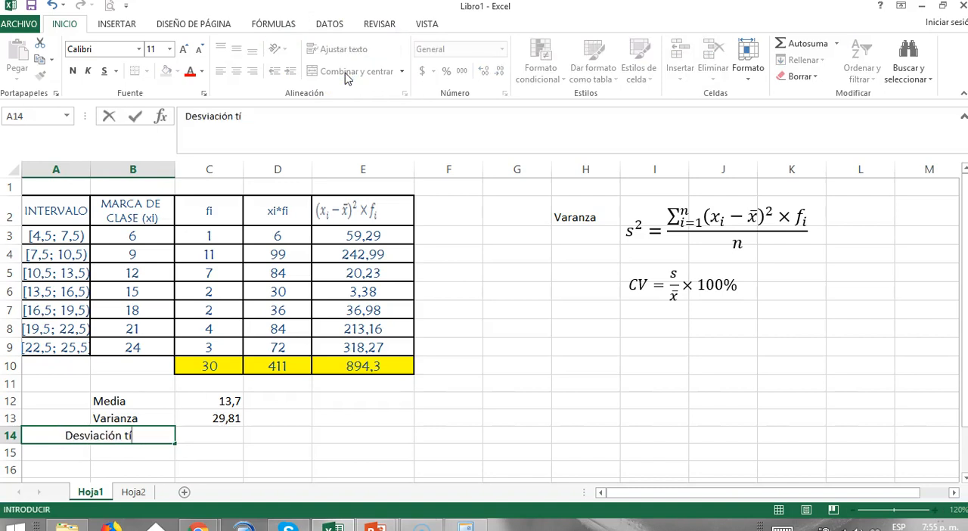
type("pica o estándar")
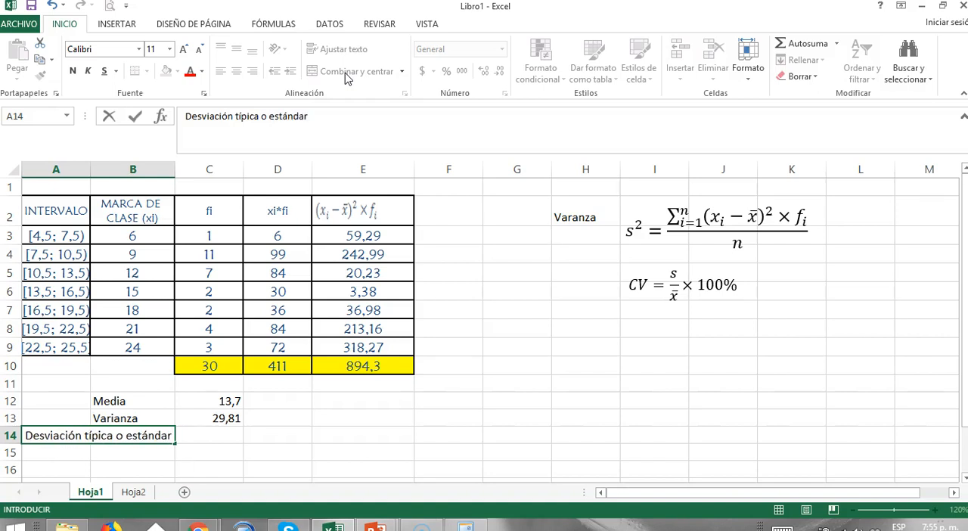
key("Return")
Calculate the standard deviation in C14 with the formula =RAIZ(C13).
key("Up")
key("Right")
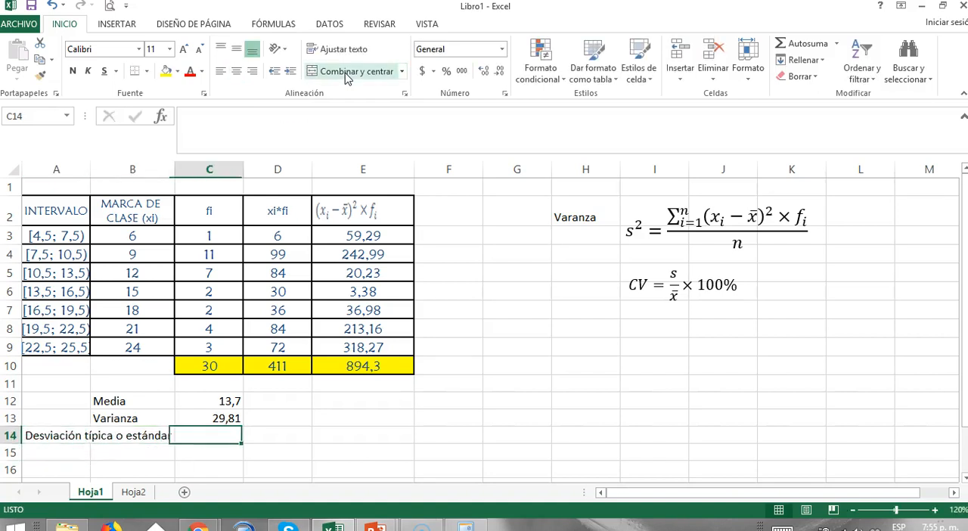
type("=")
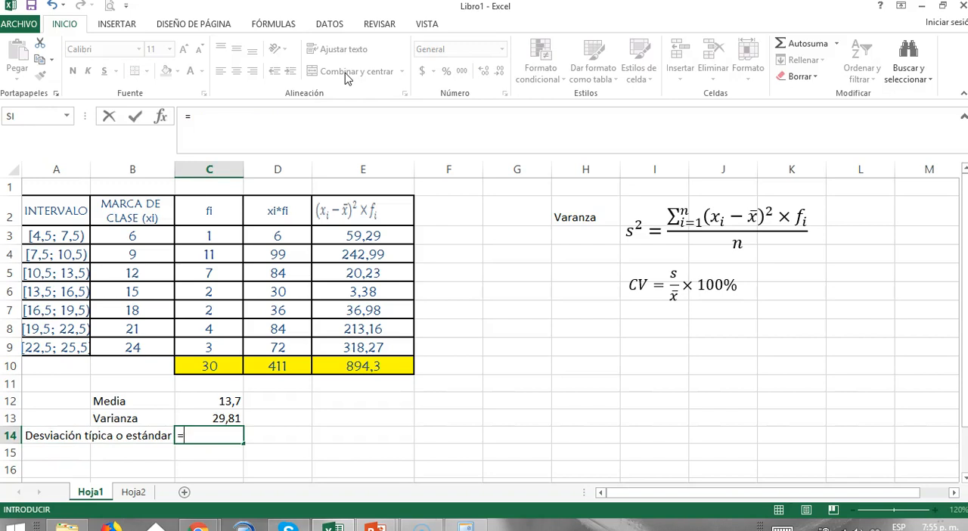
type("ra")
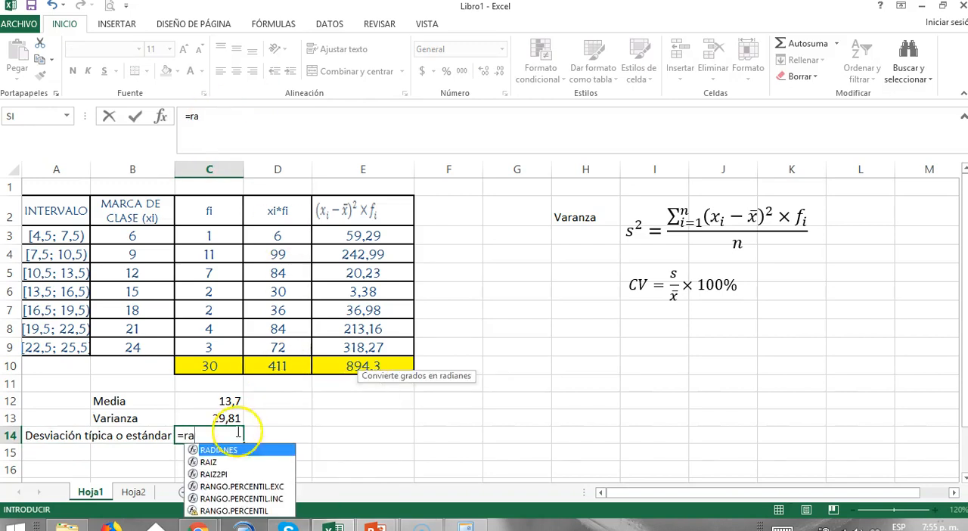
double_click(210, 461)
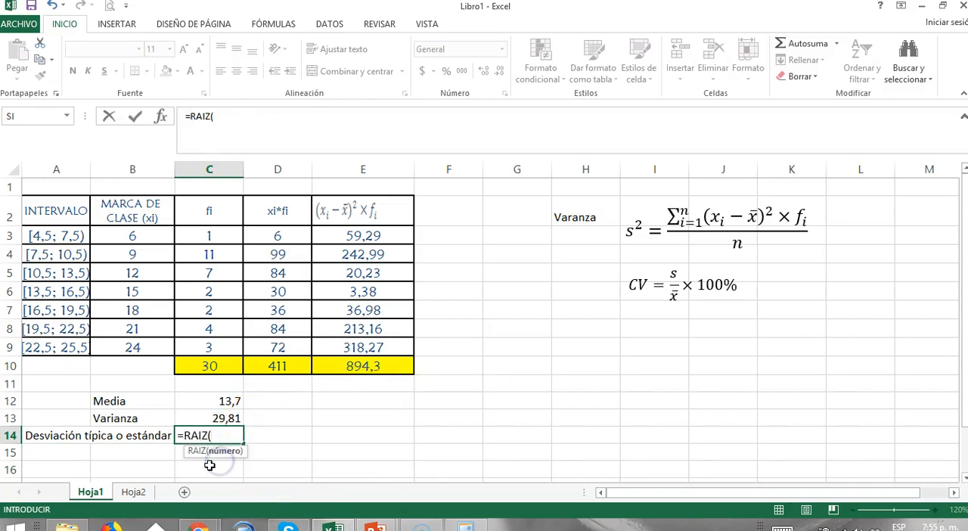
left_click(218, 418)
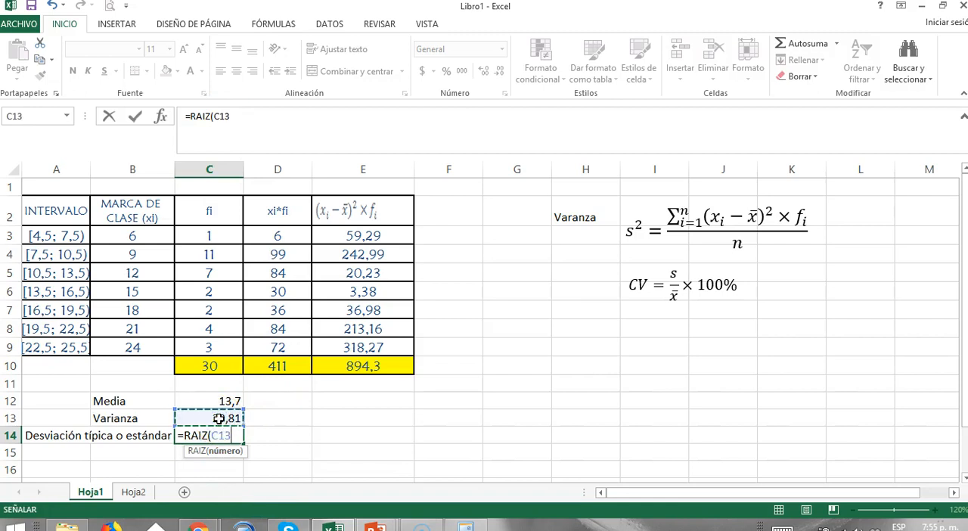
type(")")
key("Return")
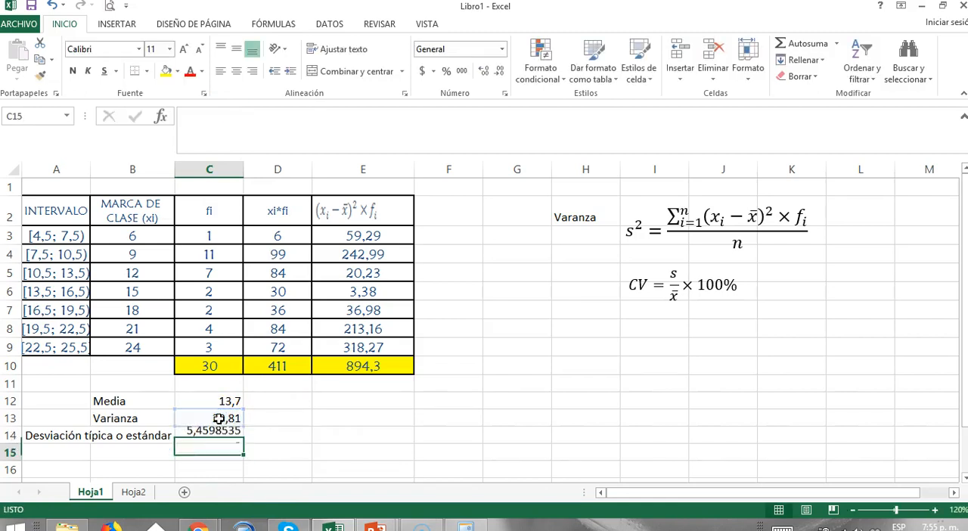
Format the standard deviation in C14 to show two decimal places.
left_click(215, 436)
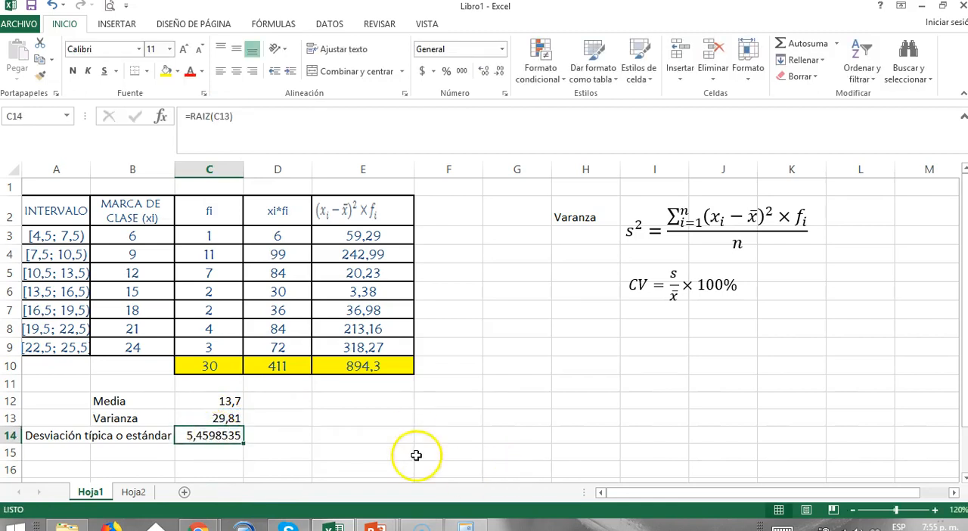
left_click(495, 71)
left_click(485, 72)
left_click(485, 72)
left_click(484, 73)
left_click(497, 73)
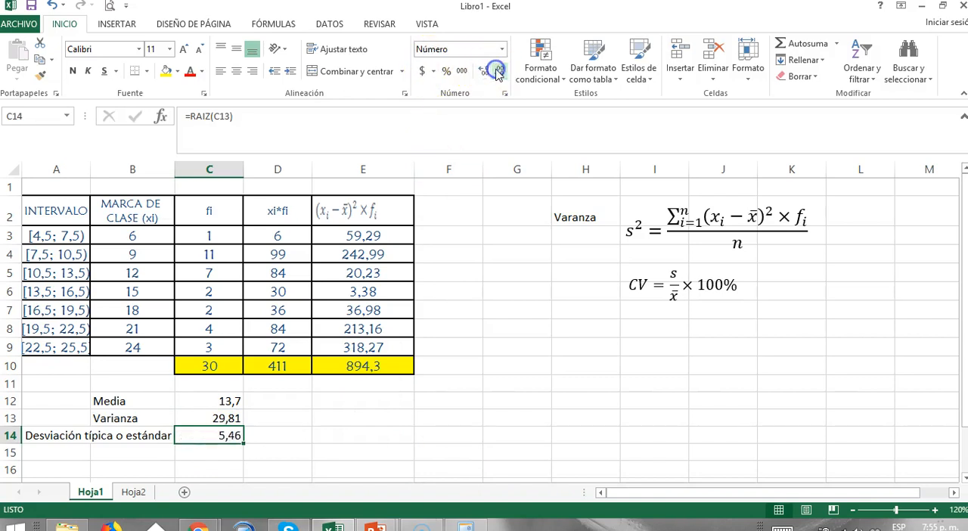
left_click(249, 454)
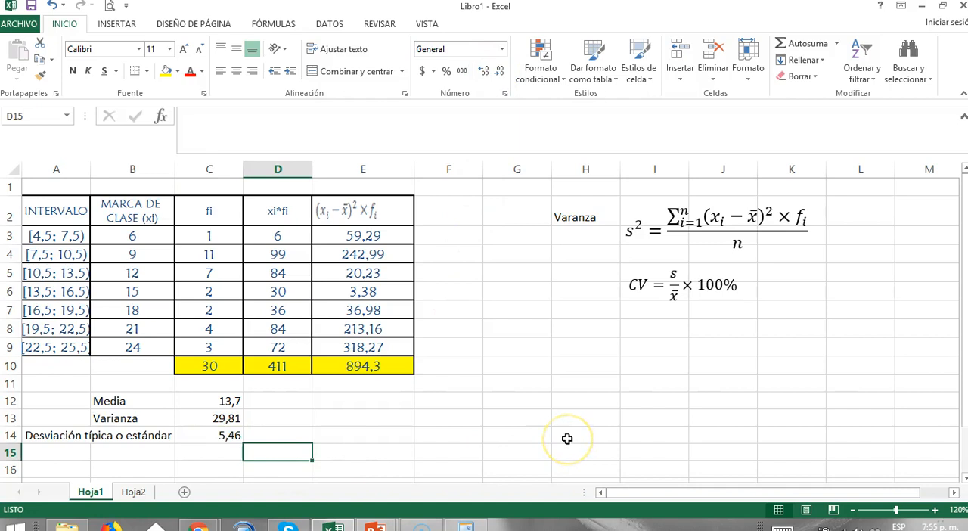
Merge and center A15:B15 and label the merged cell "Coeficiente de variación".
key("Left")
key("Left")
key("Up")
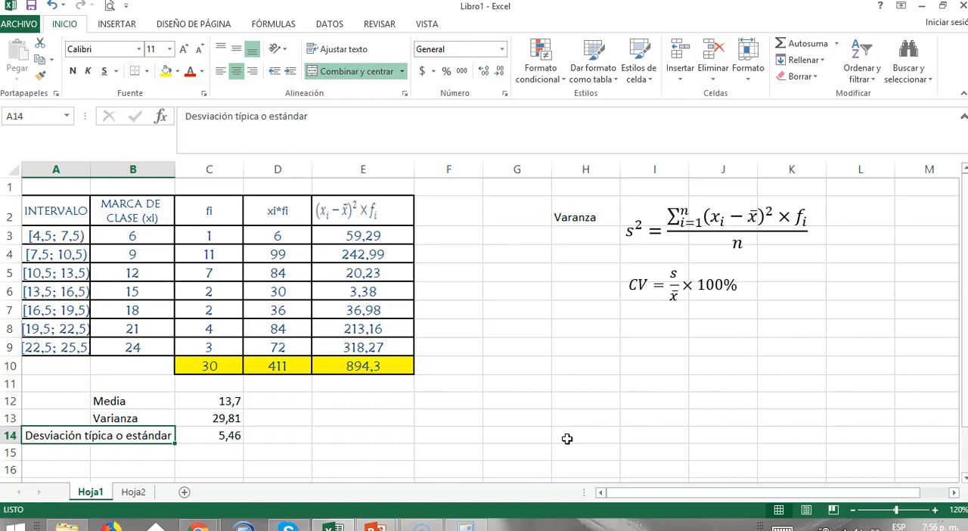
key("Down")
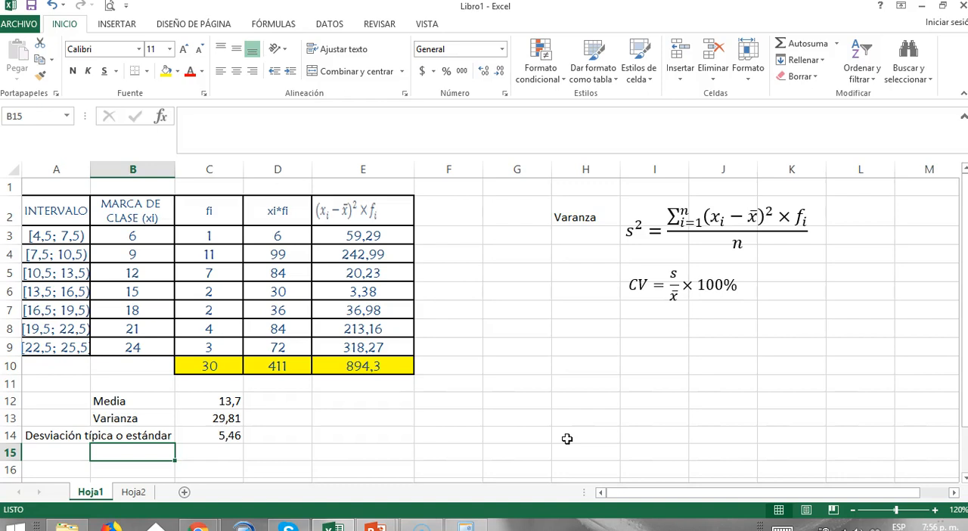
type("CV")
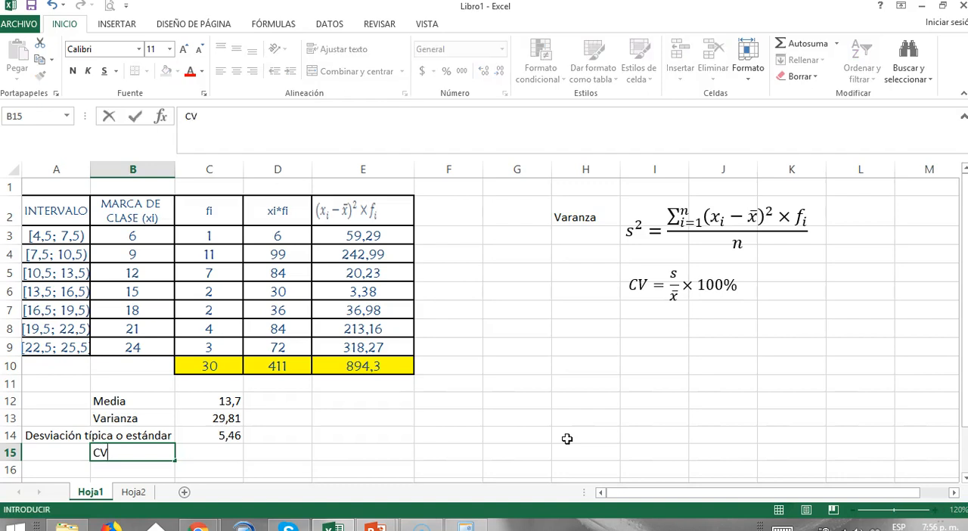
key("Left")
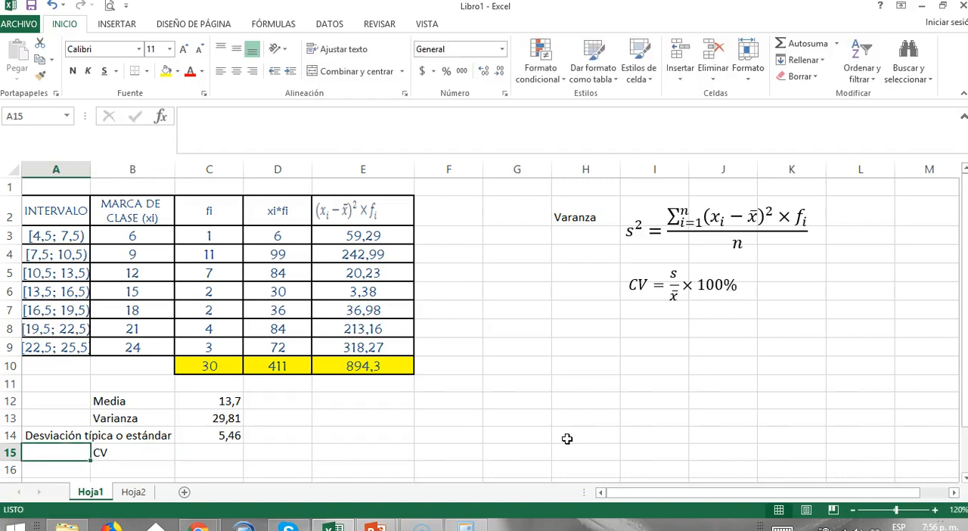
key("shift+Right")
left_click(359, 71)
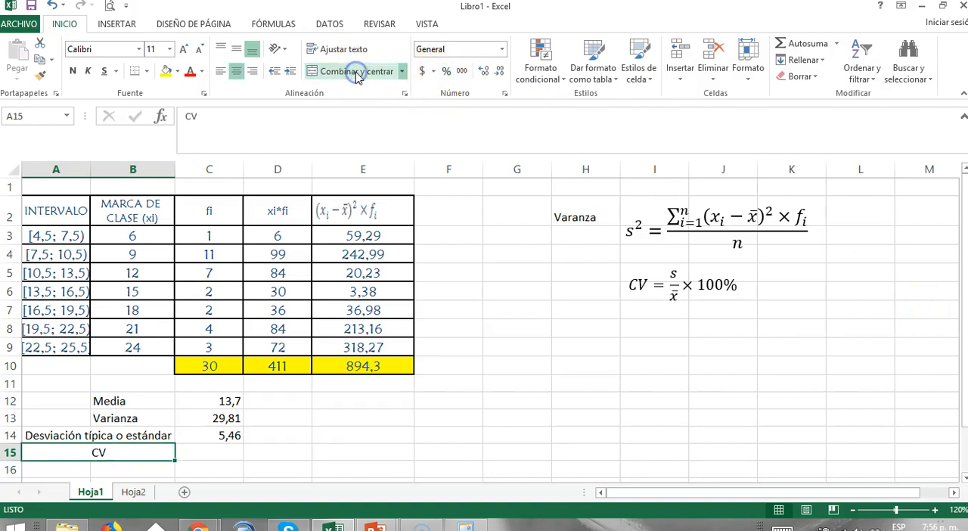
type("Coeficiente de variación")
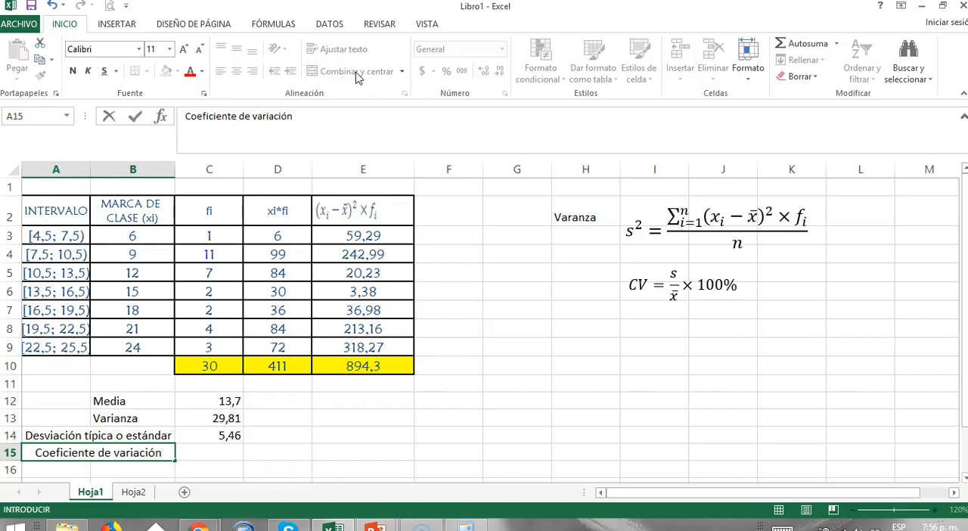
key("Return")
Insert blank cells at C12:C15, shifting the existing result cells to the right.
key("Up")
key("Up")
key("Up")
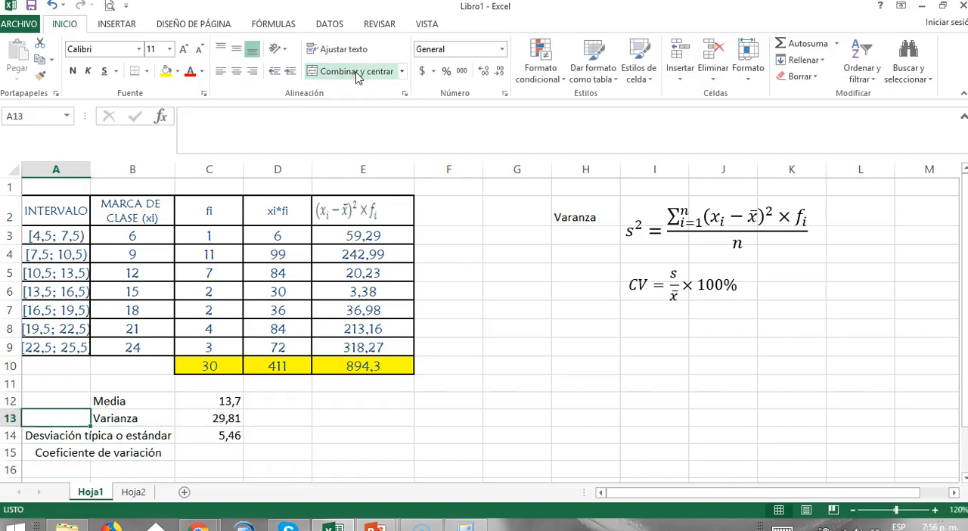
left_click_drag(227, 401, 227, 454)
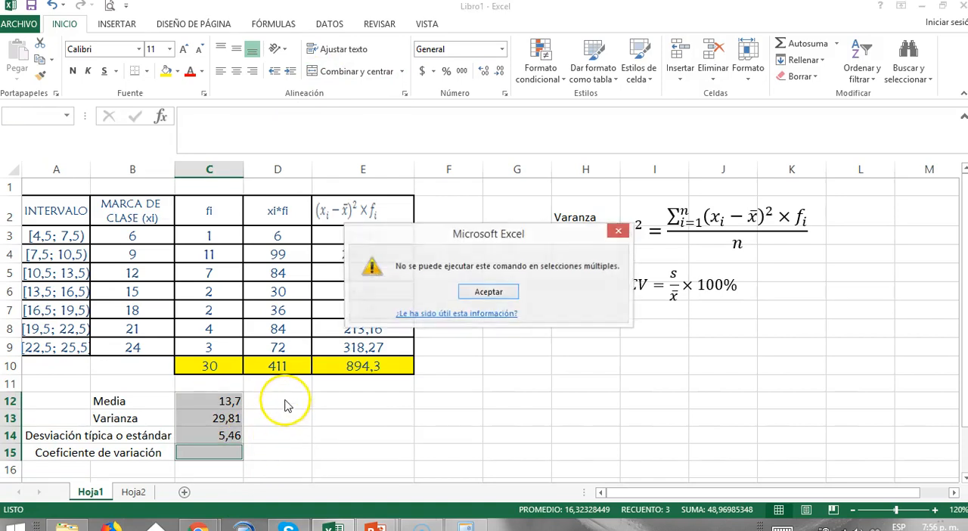
left_click(556, 287)
left_click_drag(231, 402, 231, 454)
right_click(225, 401)
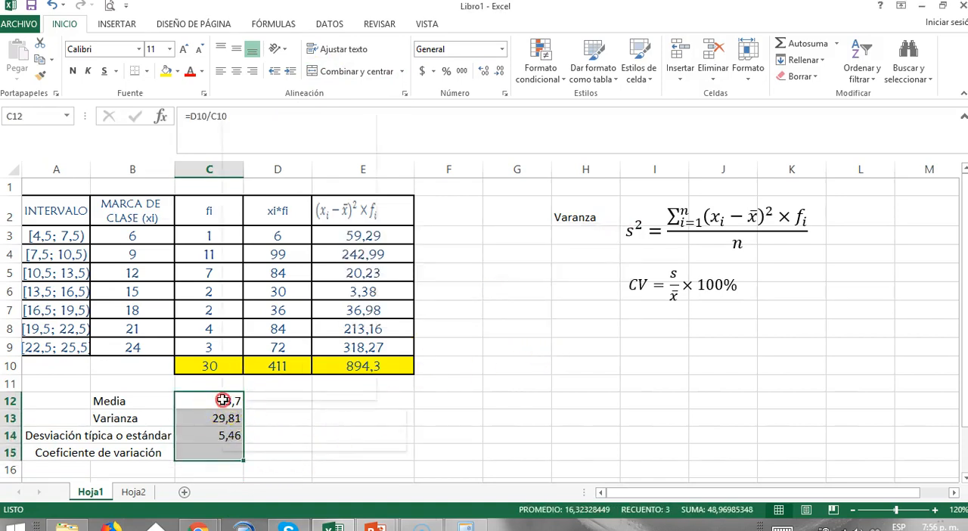
left_click(295, 216)
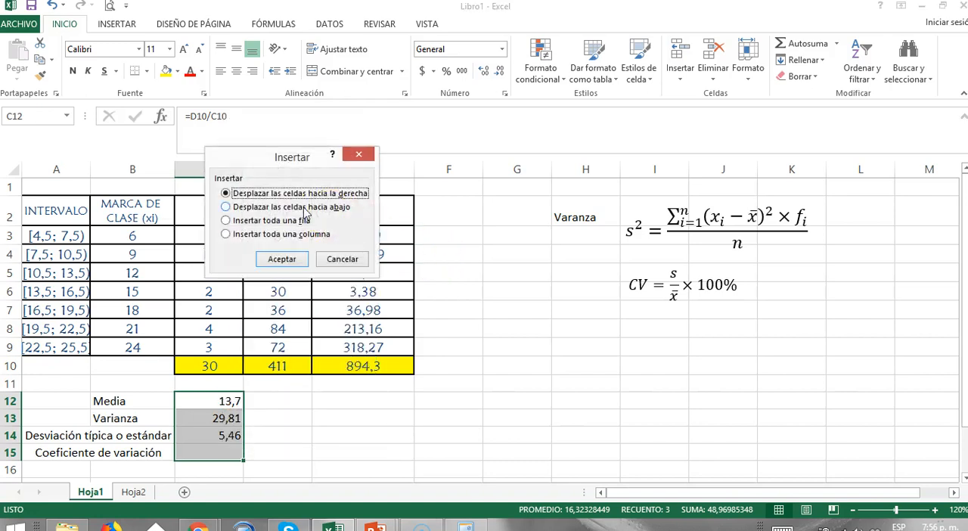
left_click(281, 259)
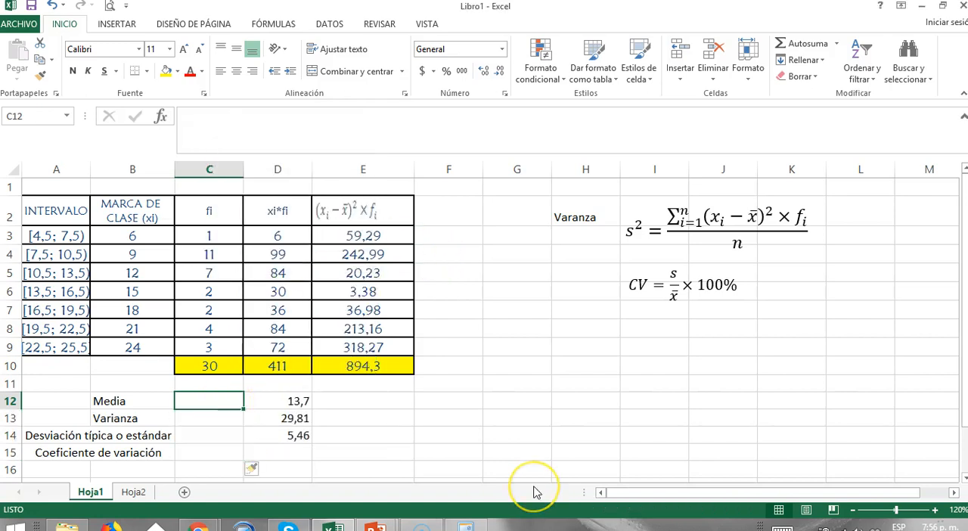
type("x")
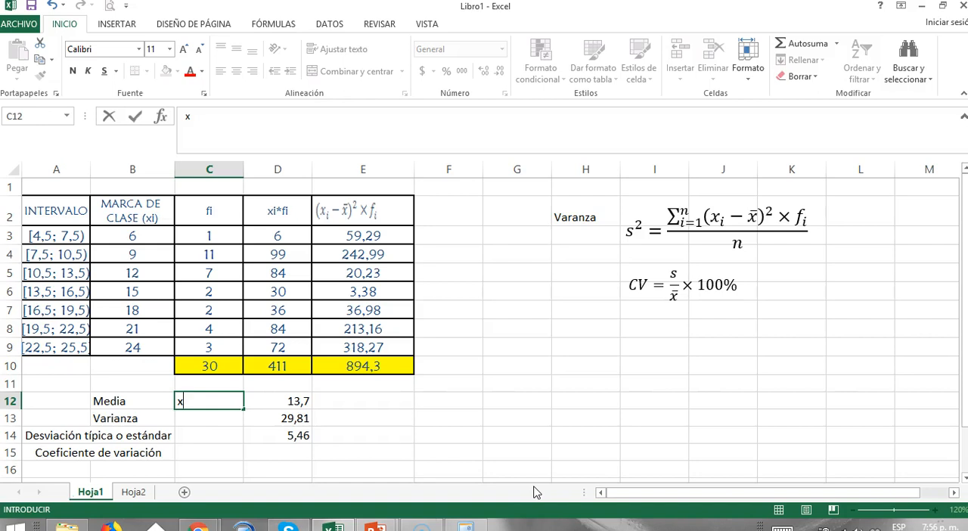
key("Return")
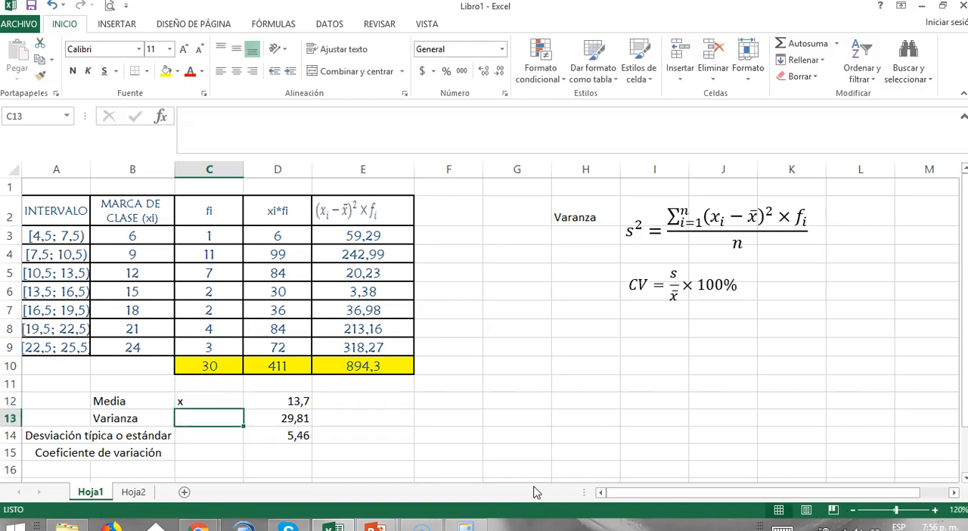
type("s")
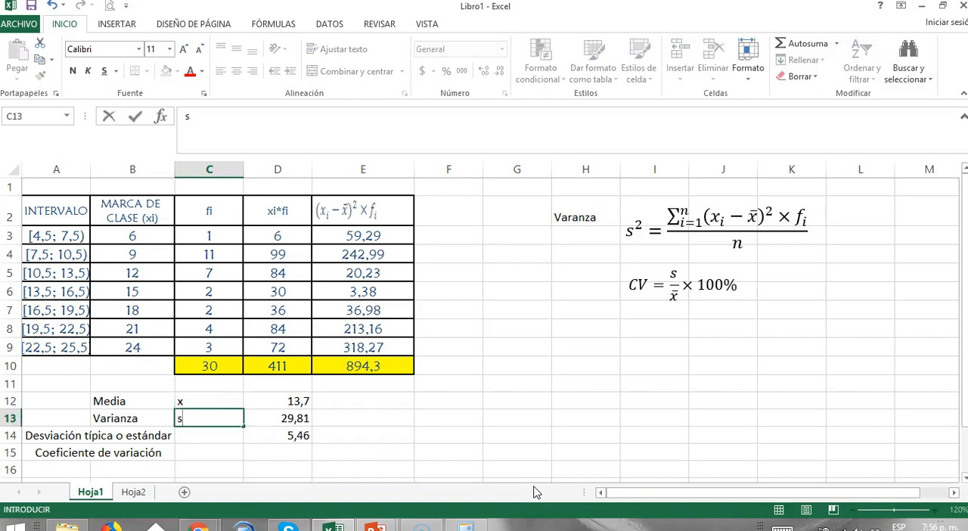
key("Up")
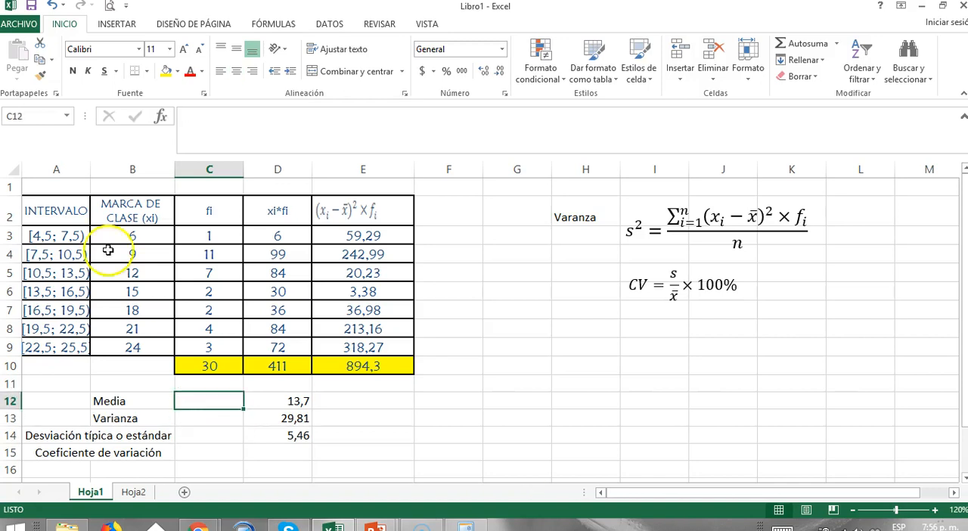
Insert an equation showing x with a bar accent and place it in C12 as the symbol for Media.
left_click(117, 23)
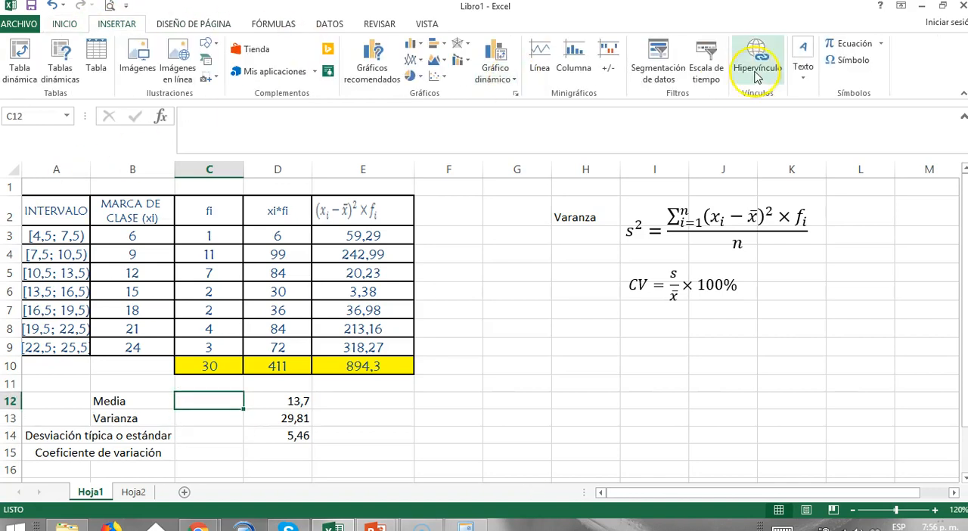
left_click(835, 46)
left_click(800, 57)
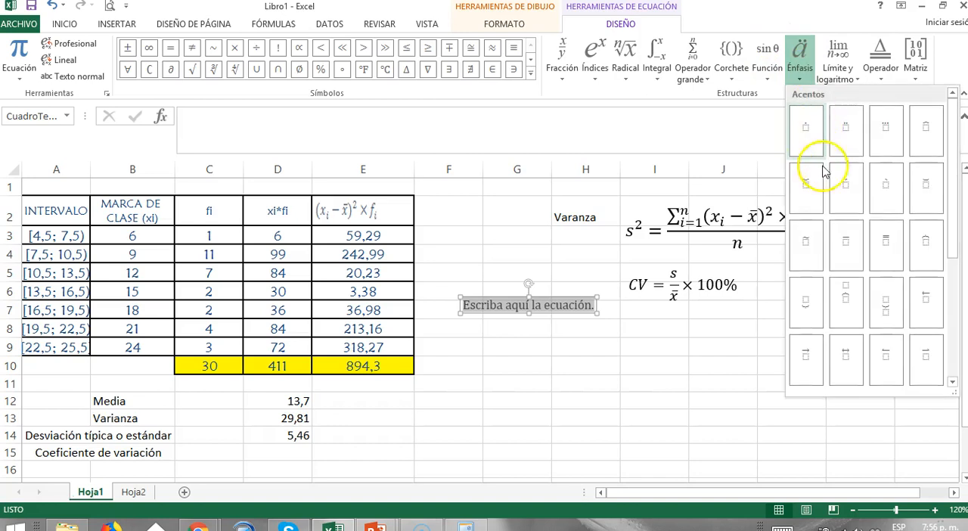
left_click(853, 248)
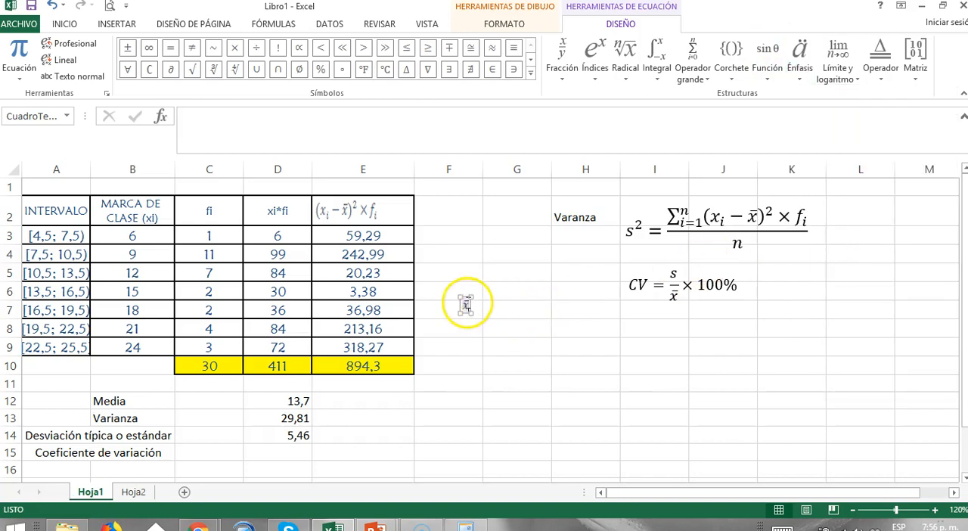
left_click_drag(458, 305, 216, 401)
Insert an equation showing s² with a superscript structure and place it in C13 as the symbol for Varianza.
left_click(210, 418)
left_click(117, 23)
left_click(849, 43)
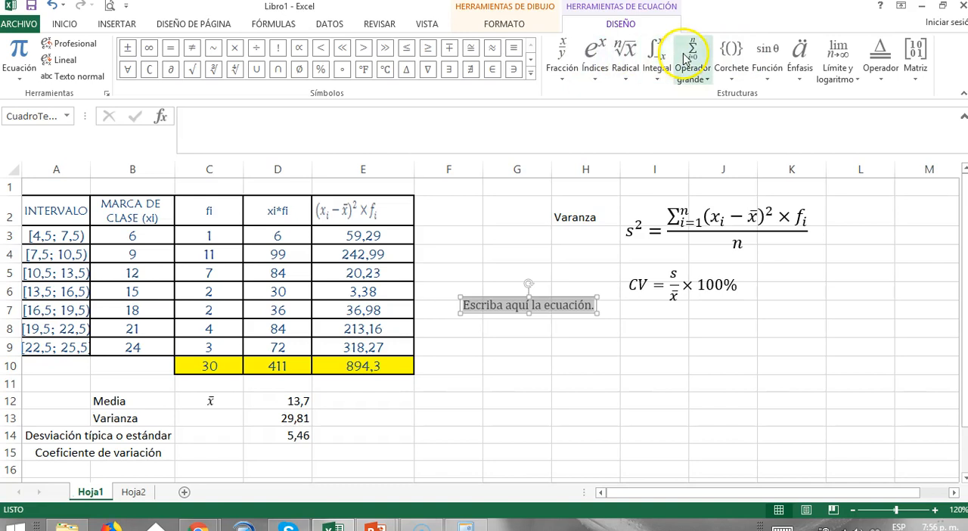
left_click(594, 54)
left_click(656, 135)
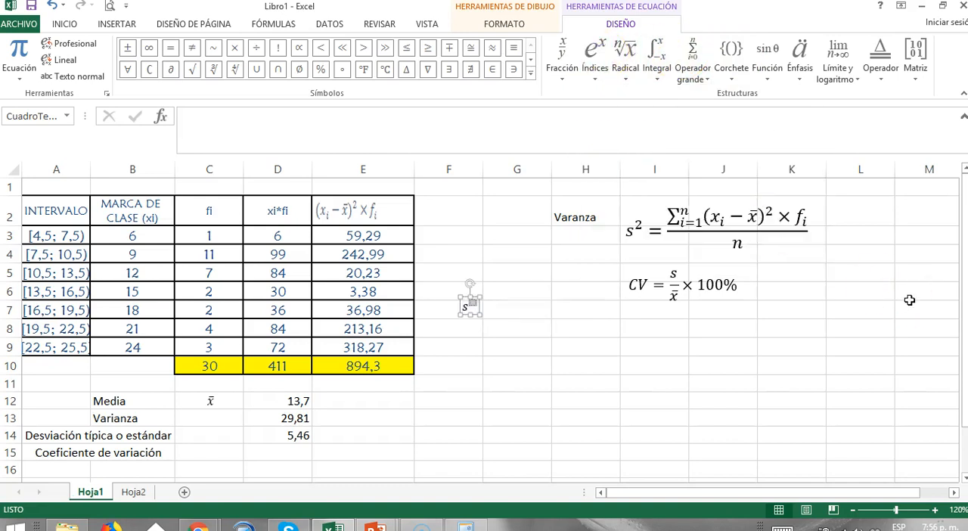
left_click_drag(473, 298, 216, 418)
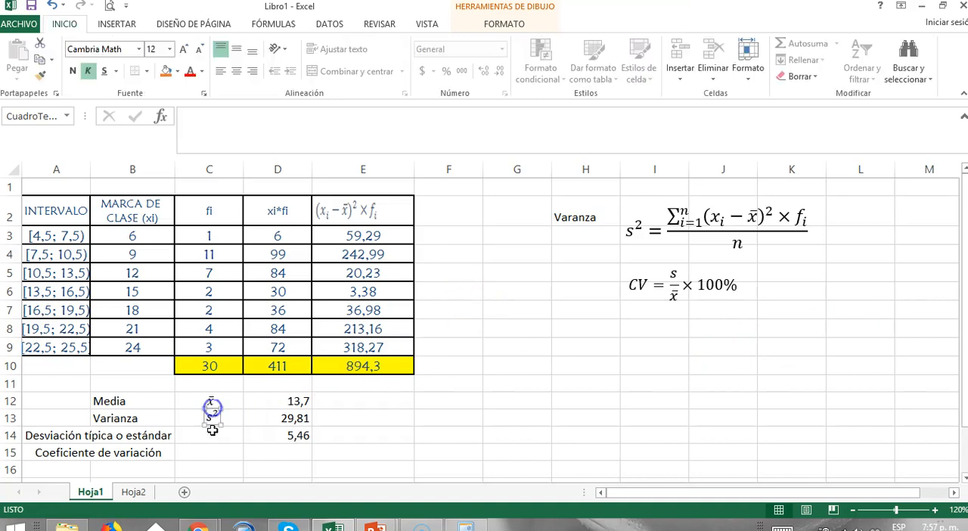
Enter the symbol "s" in C14 for the standard deviation and "CV" in C15 for the coefficient of variation.
left_click(211, 432)
type("s")
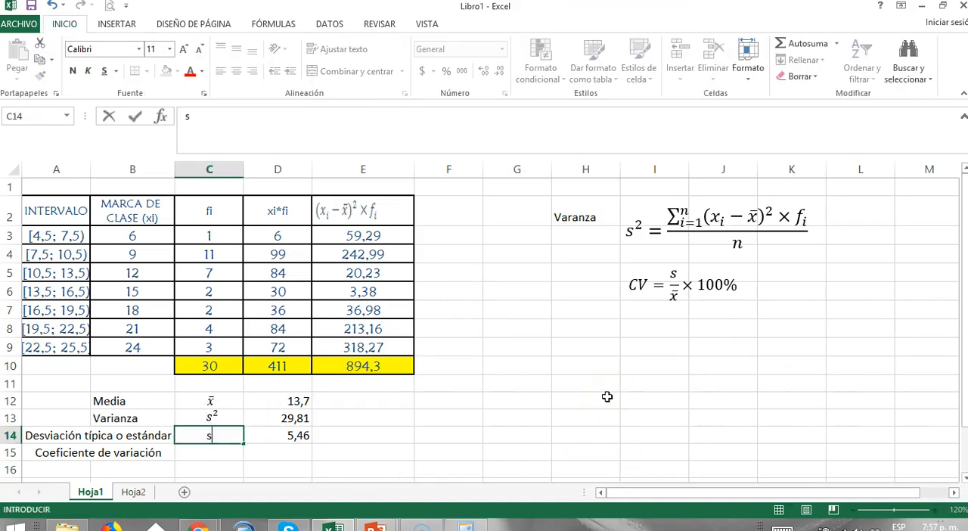
key("Return")
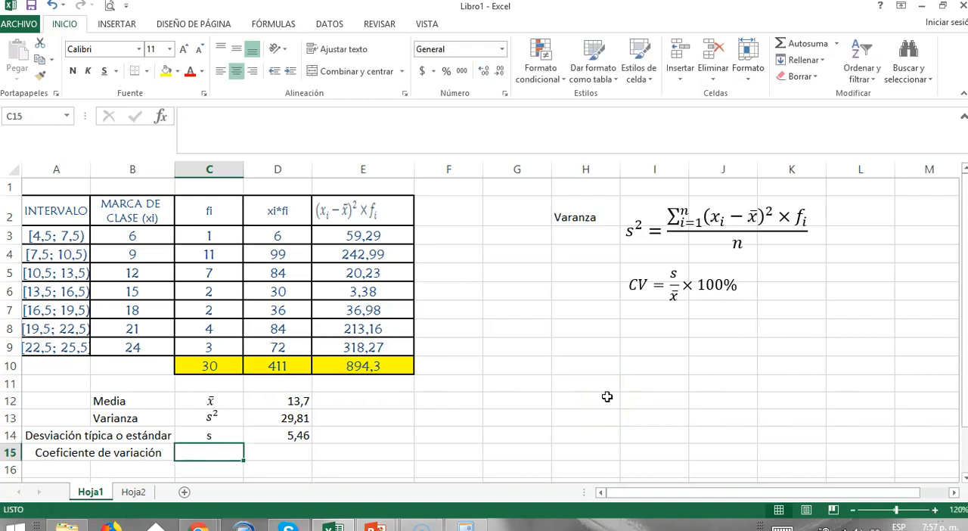
type("CV")
key("Tab")
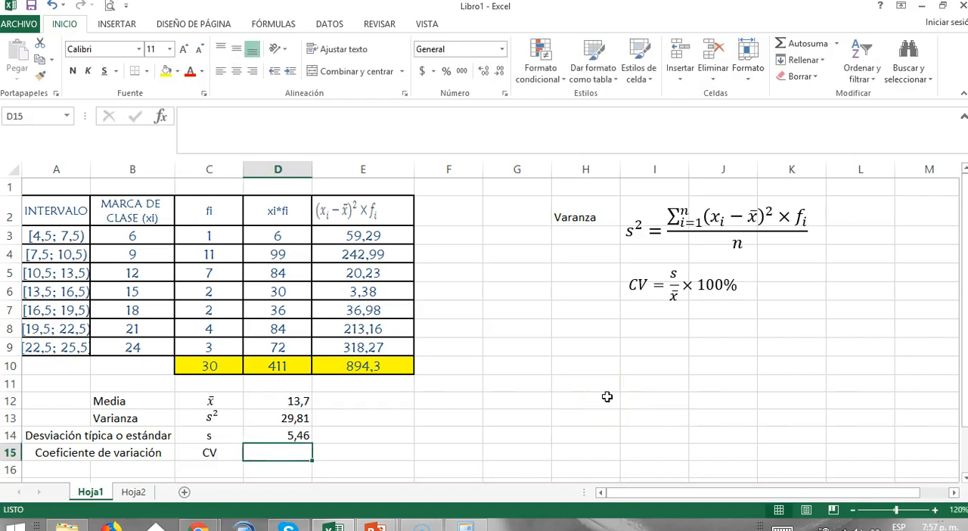
Calculate the coefficient of variation in D15 with the formula =D14/D12.
type("=")
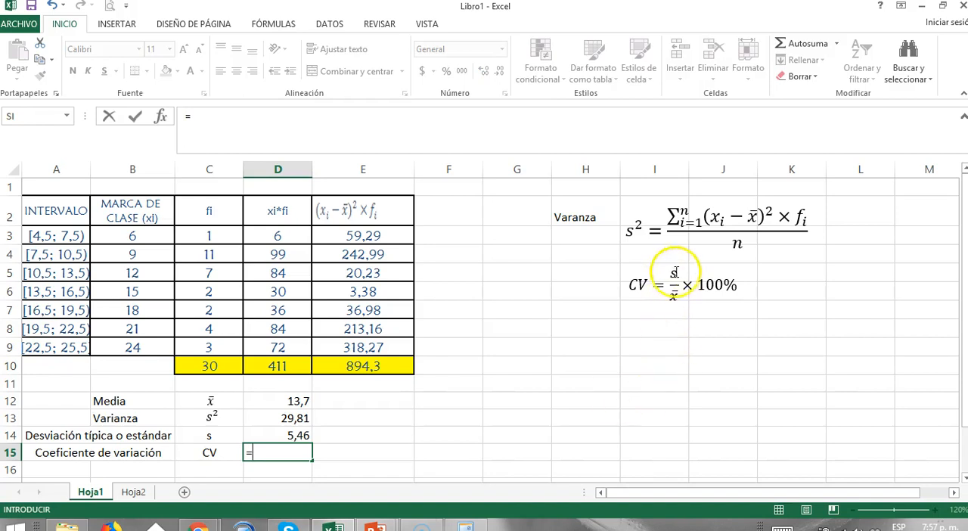
left_click(281, 434)
type("/")
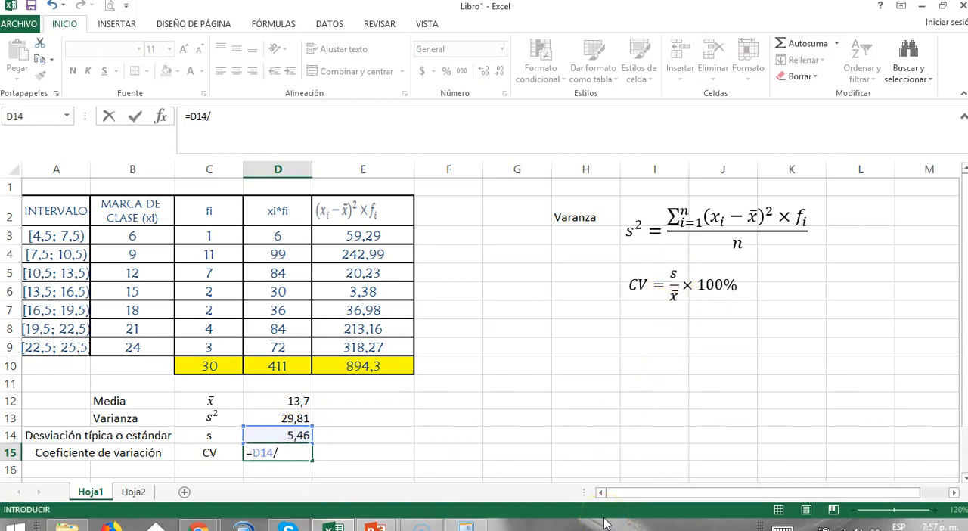
left_click(290, 400)
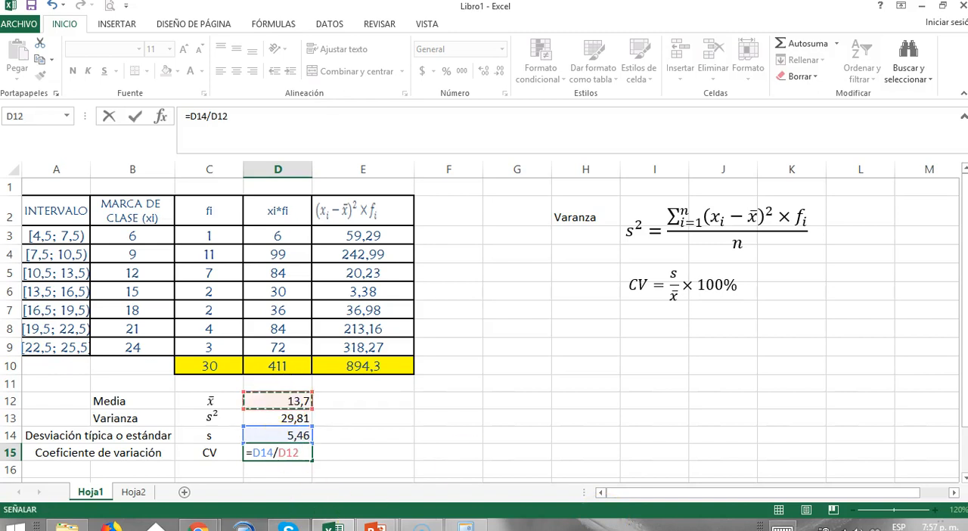
key("Return")
key("Up")
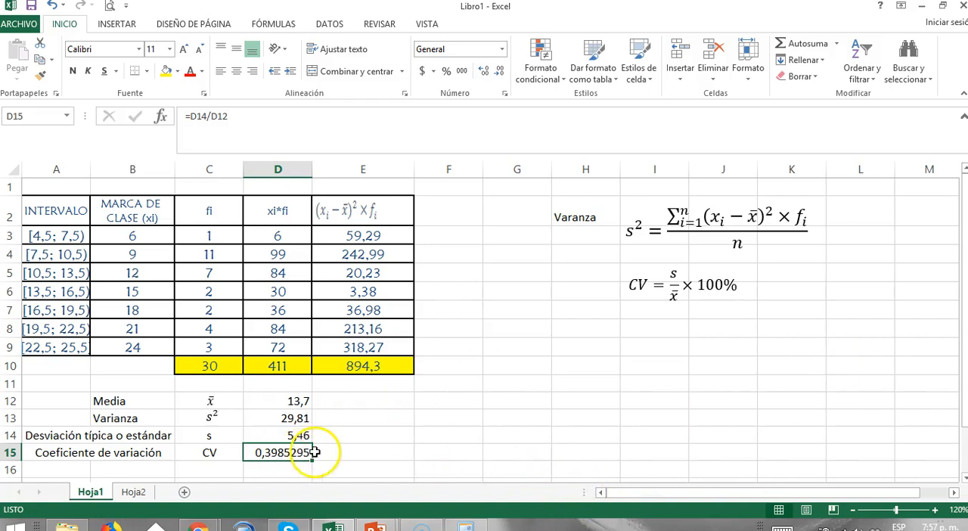
Format the coefficient of variation in D15 as a percentage and check its formula.
left_click(446, 72)
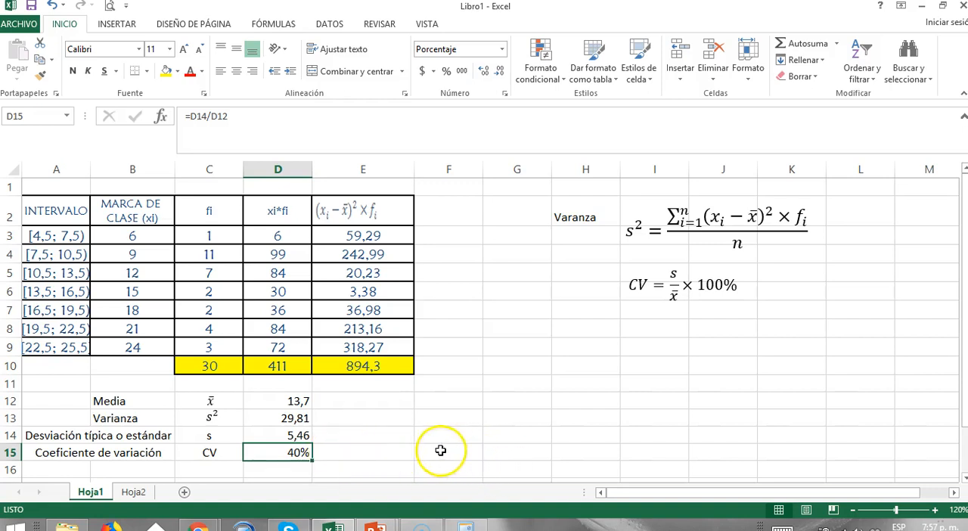
double_click(302, 452)
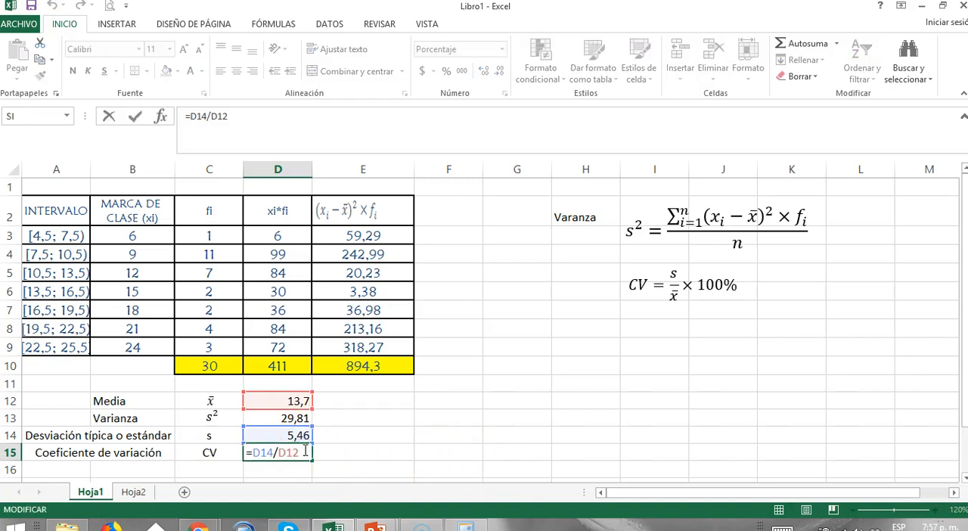
key("ctrl+Return")
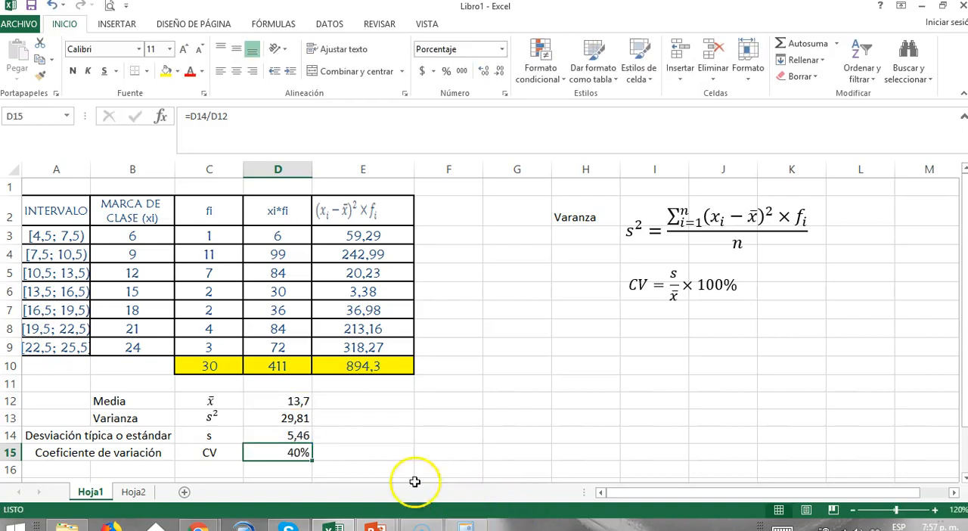
left_click(363, 457)
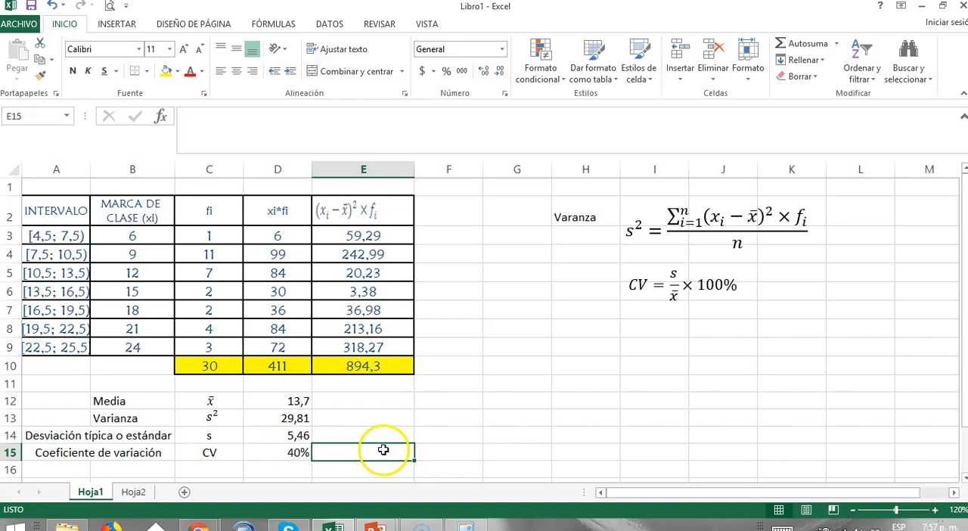
key("Left")
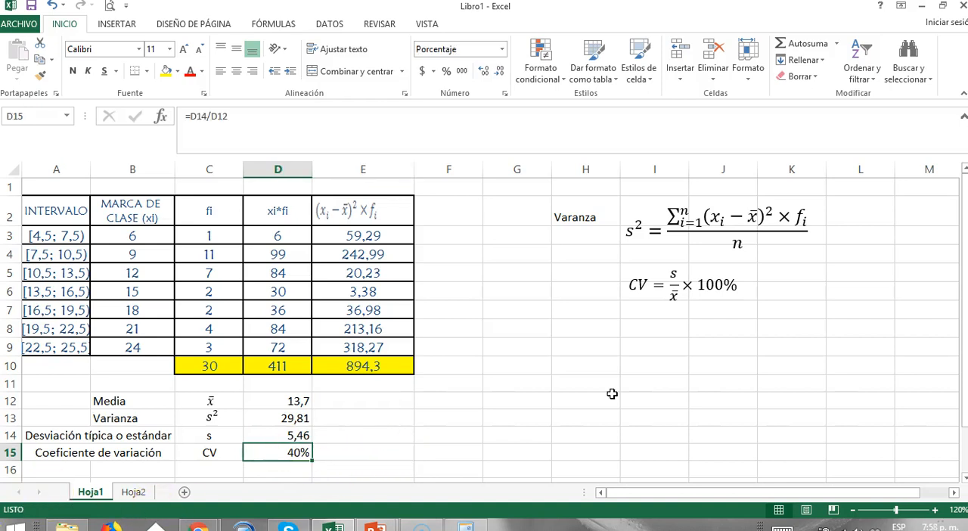